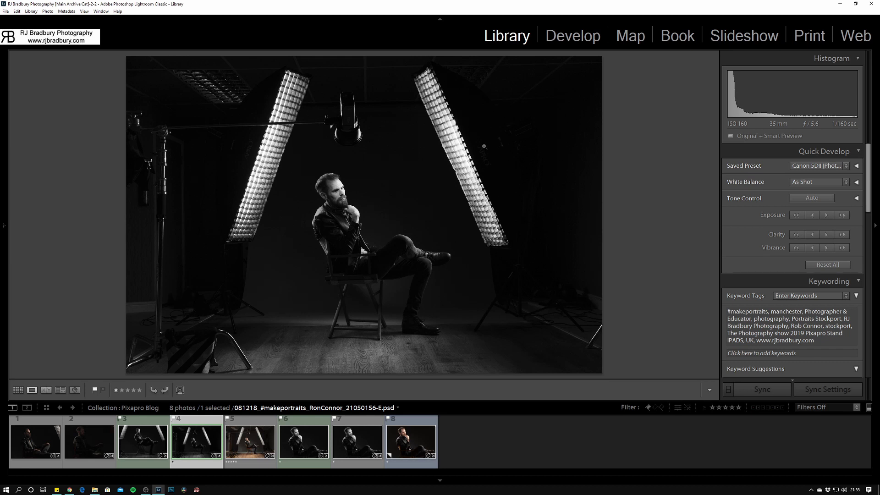
- View the wide black-and-white studio photo full screen, then open the closer black-and-white portrait, photo 6, enlarged
{"action": "key", "text": "f"}
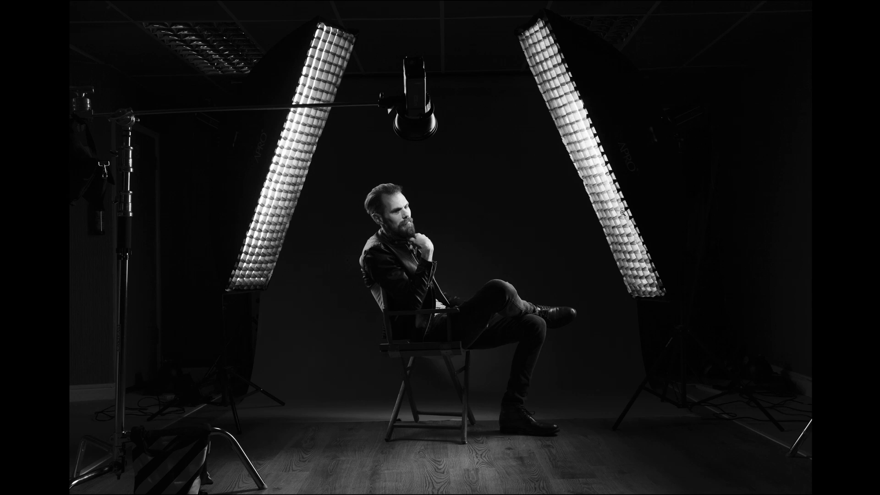
{"action": "key", "text": "Escape"}
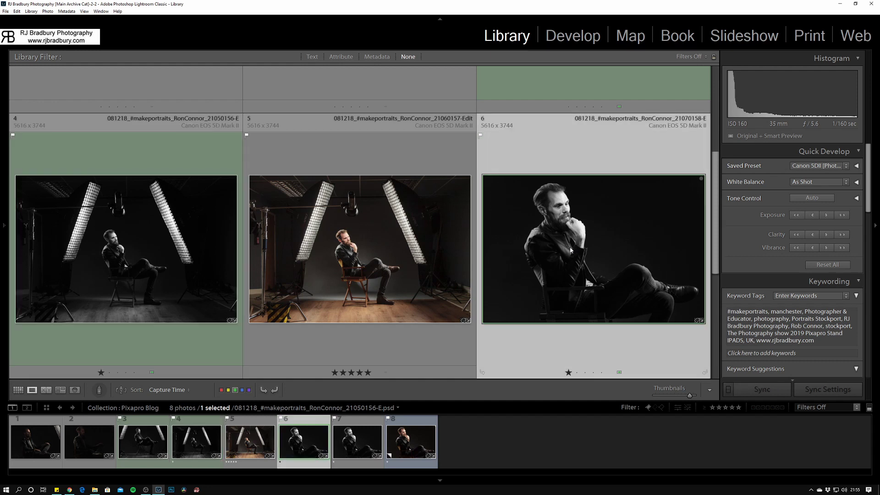
{"action": "double_click", "coordinate": [572, 249]}
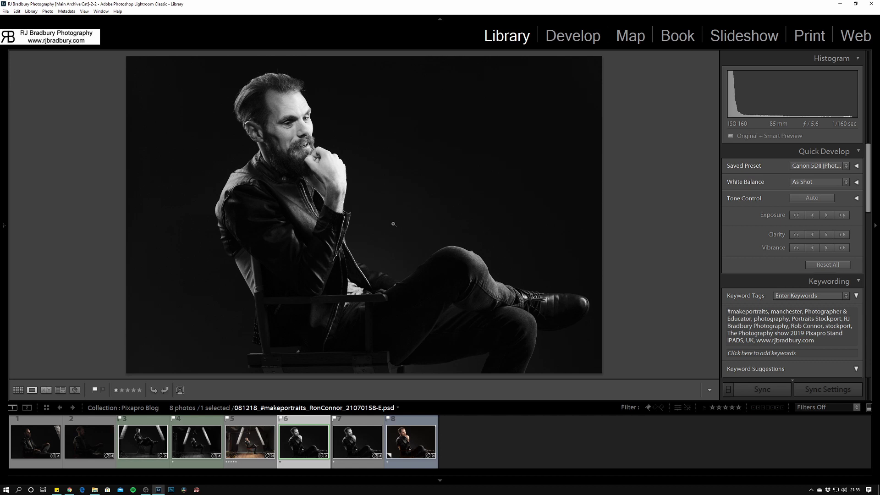
- View the very dark second photo of the collection full screen and return to the thumbnail grid
{"action": "left_click", "coordinate": [89, 440]}
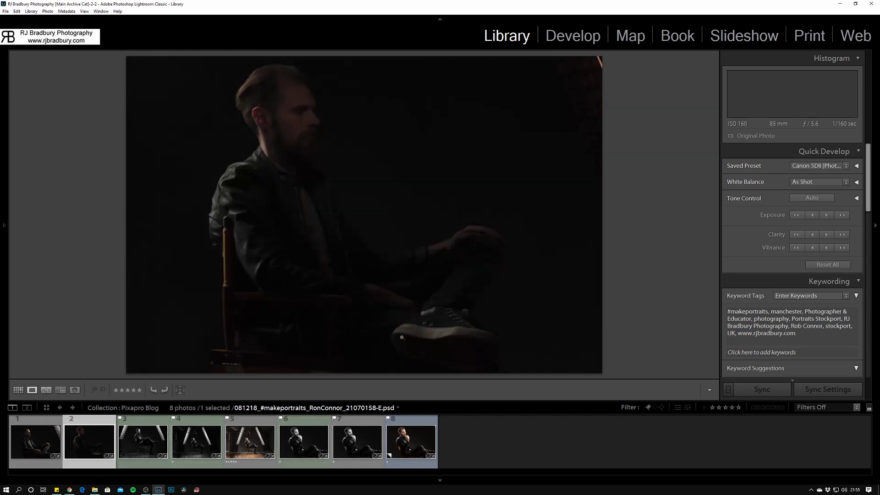
{"action": "key", "text": "f"}
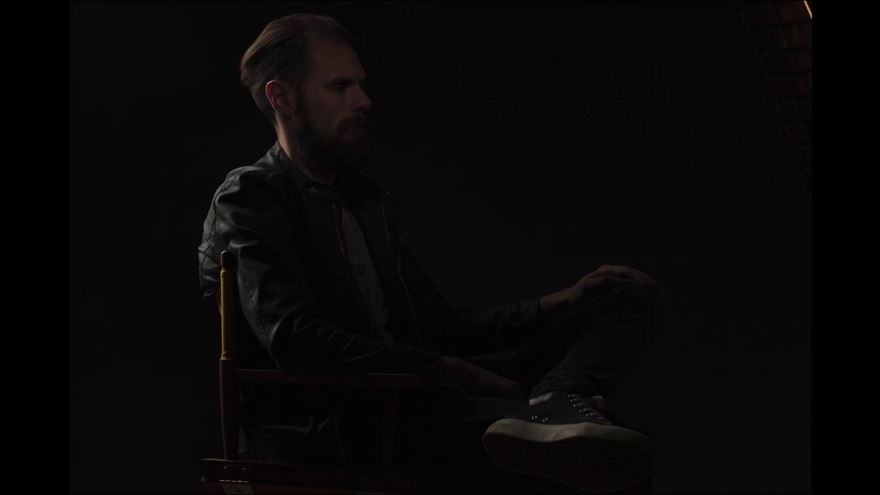
{"action": "key", "text": "Escape"}
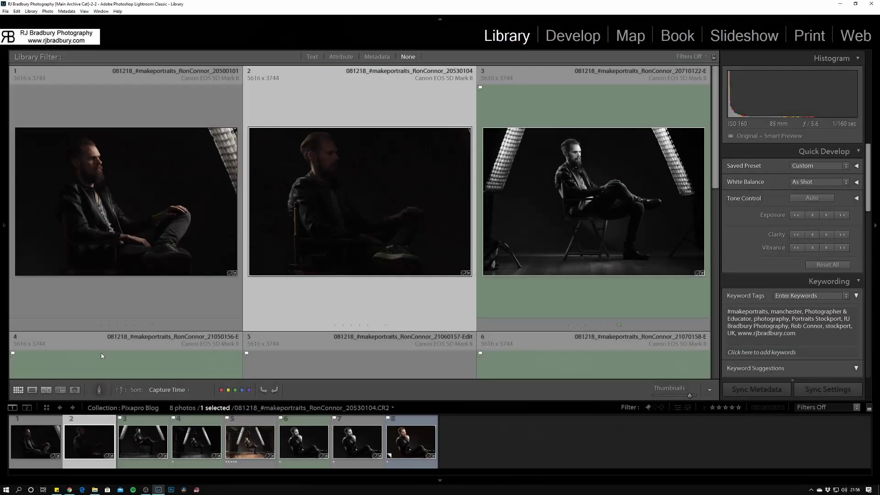
- Open the collection's first photo full screen, examine the light on the man's face at close zoom, and return to the grid
{"action": "left_click", "coordinate": [35, 439]}
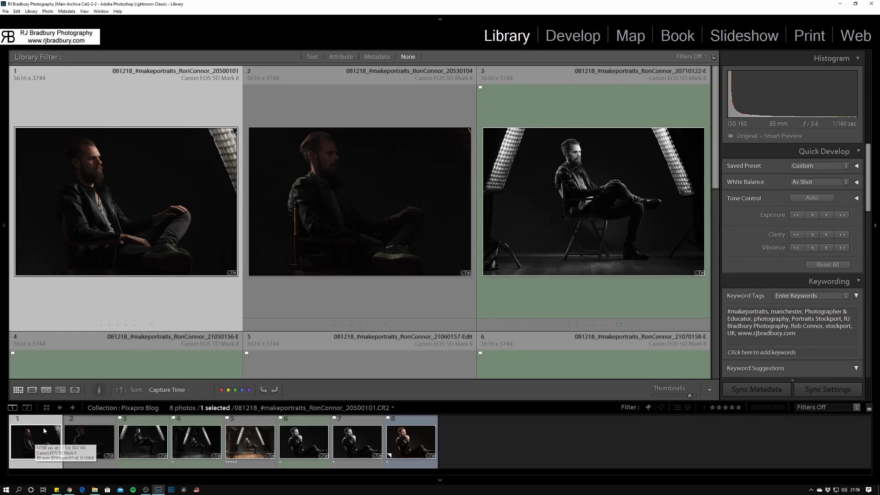
{"action": "double_click", "coordinate": [120, 179]}
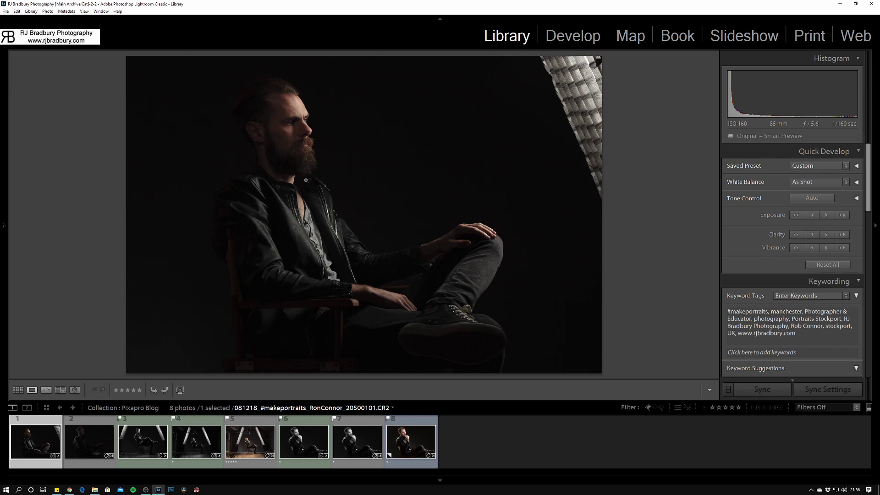
{"action": "key", "text": "f"}
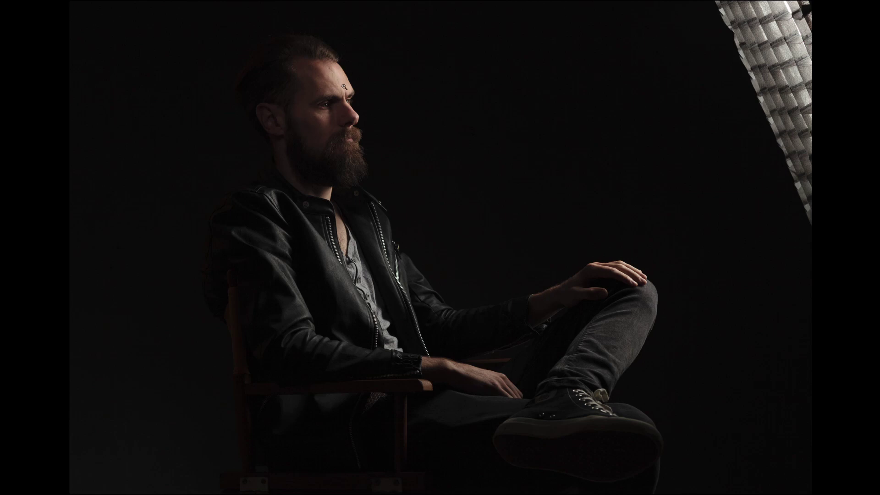
{"action": "left_click", "coordinate": [390, 145]}
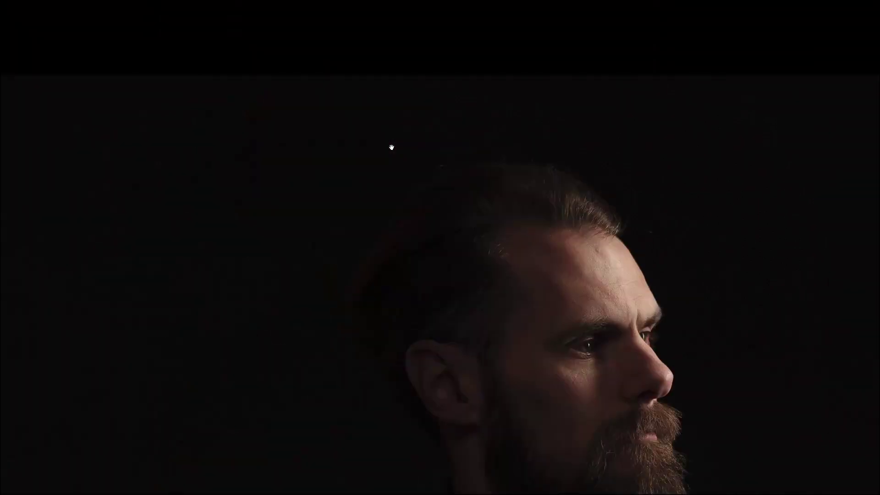
{"action": "left_click", "coordinate": [601, 327]}
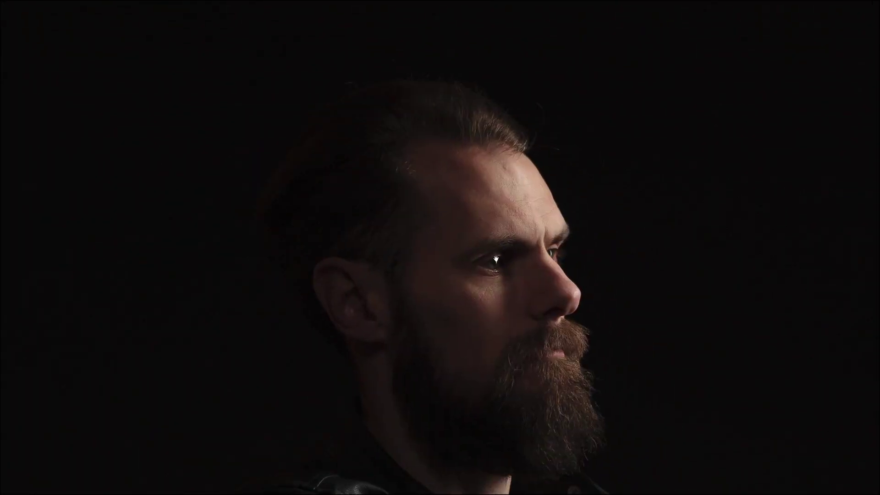
{"action": "left_click", "coordinate": [497, 270]}
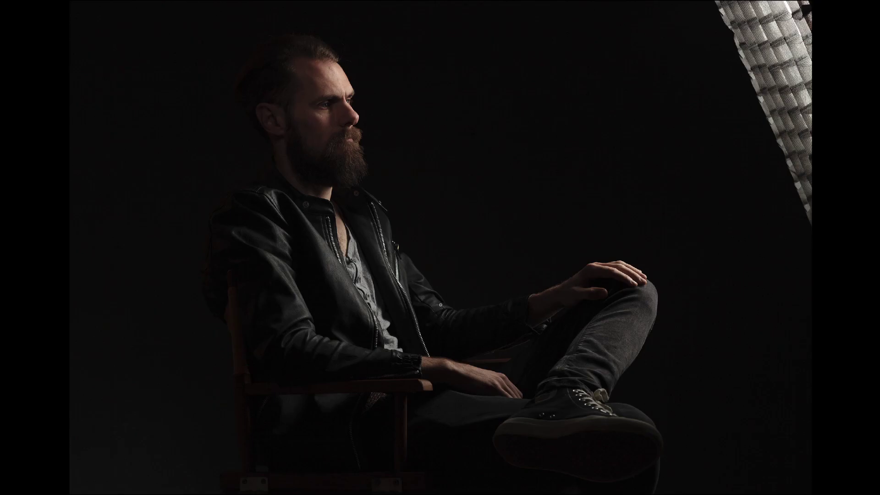
{"action": "key", "text": "Escape"}
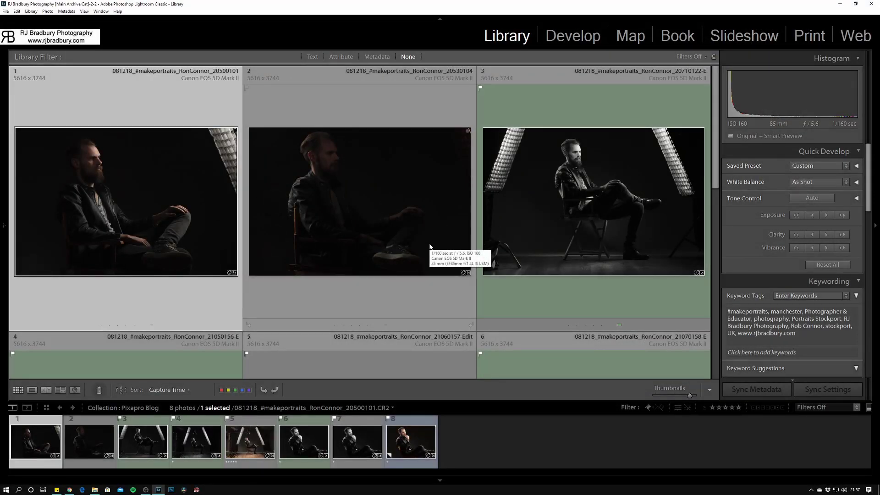
- Open the colour virtual copy of the seated portrait, Copy 1, in the Develop module with the filmstrip hidden
{"action": "scroll", "coordinate": [430, 247], "scroll_direction": "down", "scroll_amount": 1}
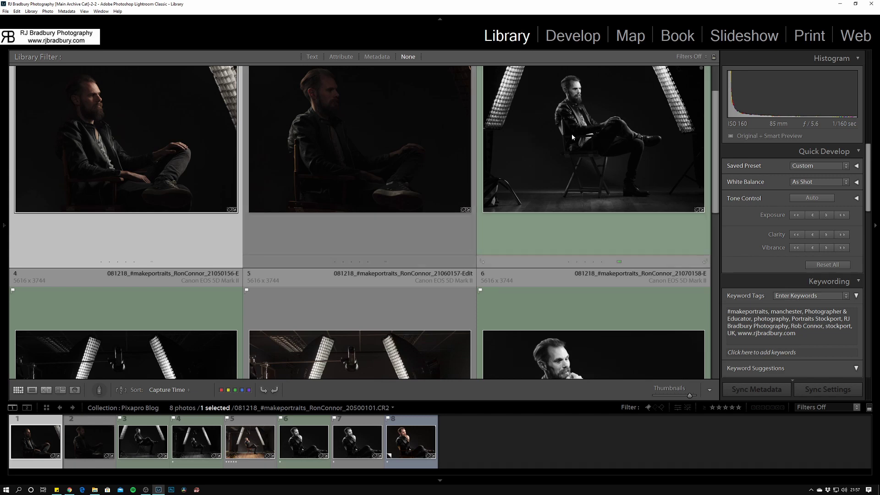
{"action": "scroll", "coordinate": [574, 206], "scroll_direction": "down", "scroll_amount": 2}
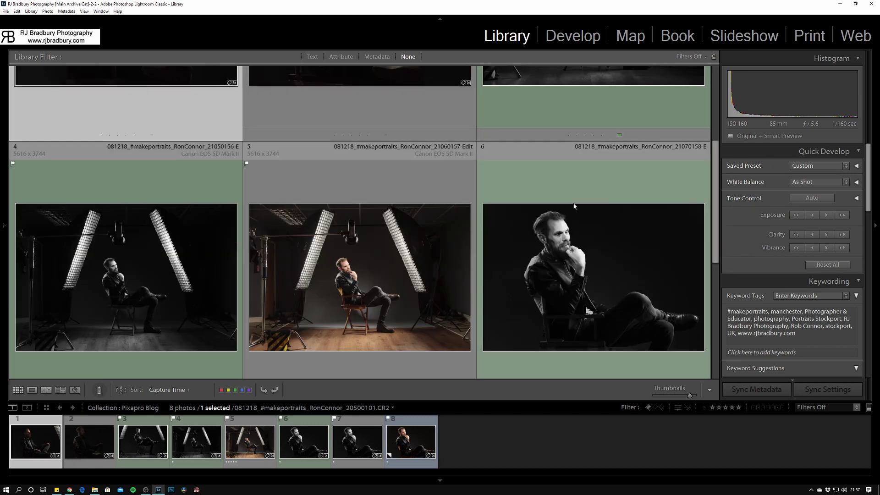
{"action": "scroll", "coordinate": [574, 206], "scroll_direction": "down", "scroll_amount": 3}
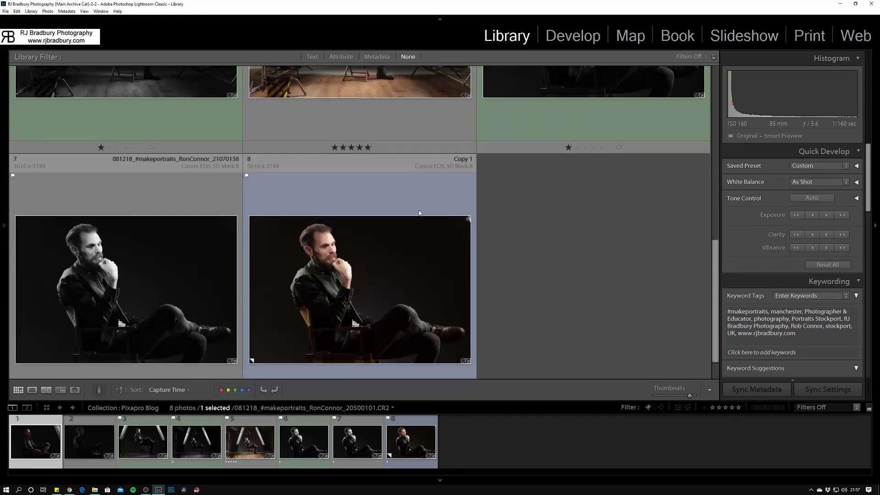
{"action": "scroll", "coordinate": [419, 213], "scroll_direction": "up", "scroll_amount": 3}
{"action": "scroll", "coordinate": [457, 232], "scroll_direction": "down", "scroll_amount": 3}
{"action": "scroll", "coordinate": [457, 232], "scroll_direction": "up", "scroll_amount": 3}
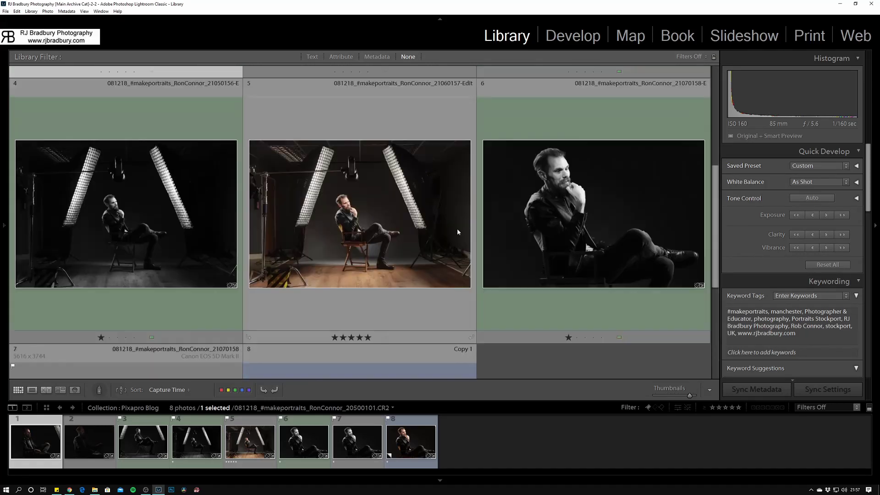
{"action": "scroll", "coordinate": [457, 232], "scroll_direction": "up", "scroll_amount": 3}
{"action": "scroll", "coordinate": [457, 232], "scroll_direction": "down", "scroll_amount": 4}
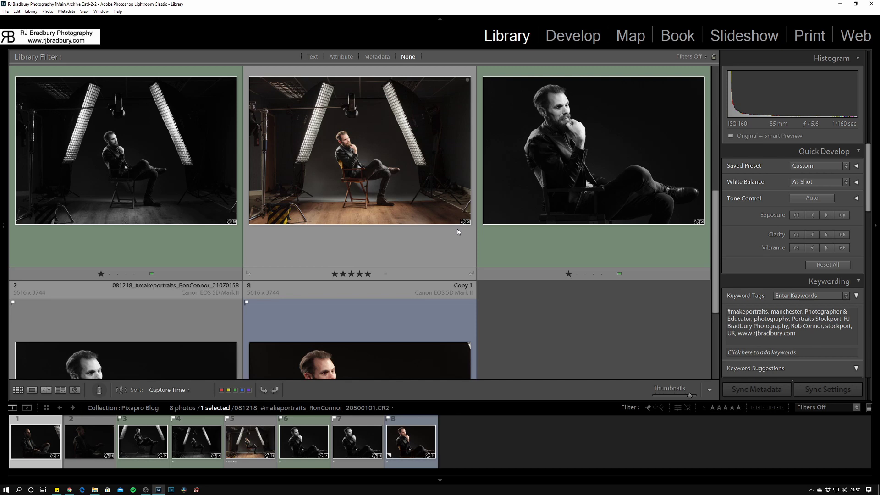
{"action": "scroll", "coordinate": [457, 231], "scroll_direction": "down", "scroll_amount": 3}
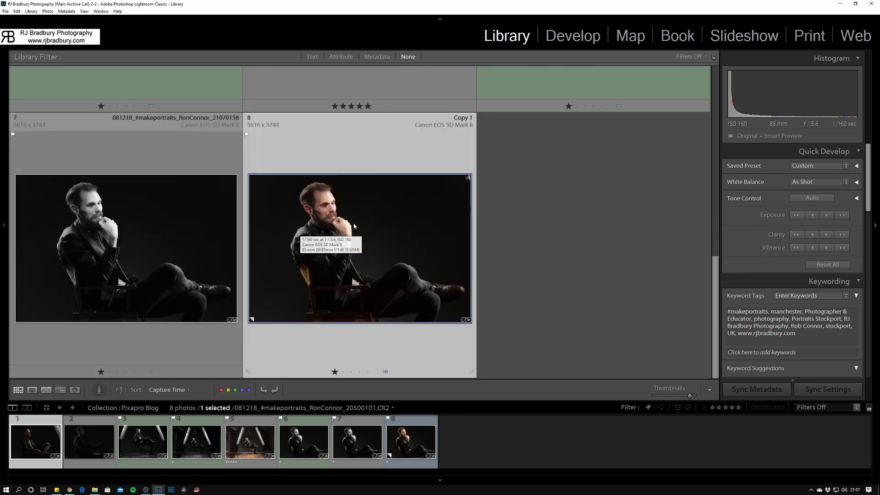
{"action": "left_click", "coordinate": [354, 226]}
{"action": "double_click", "coordinate": [354, 226]}
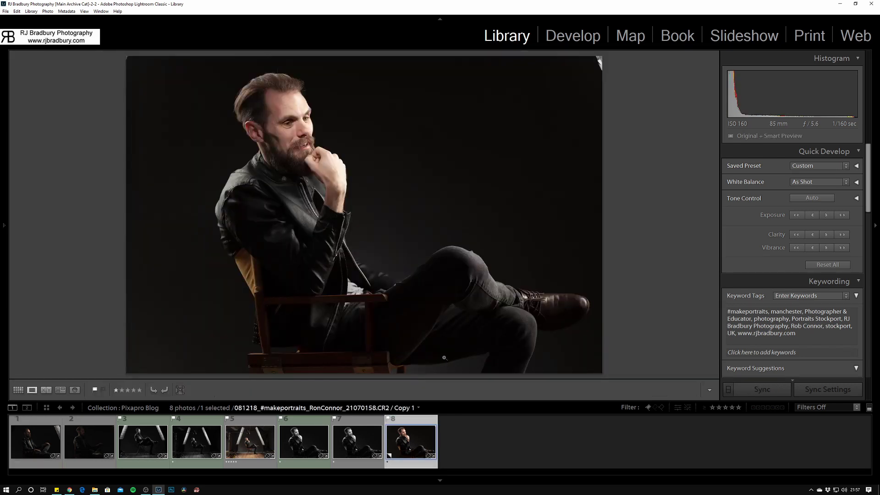
{"action": "left_click", "coordinate": [441, 483]}
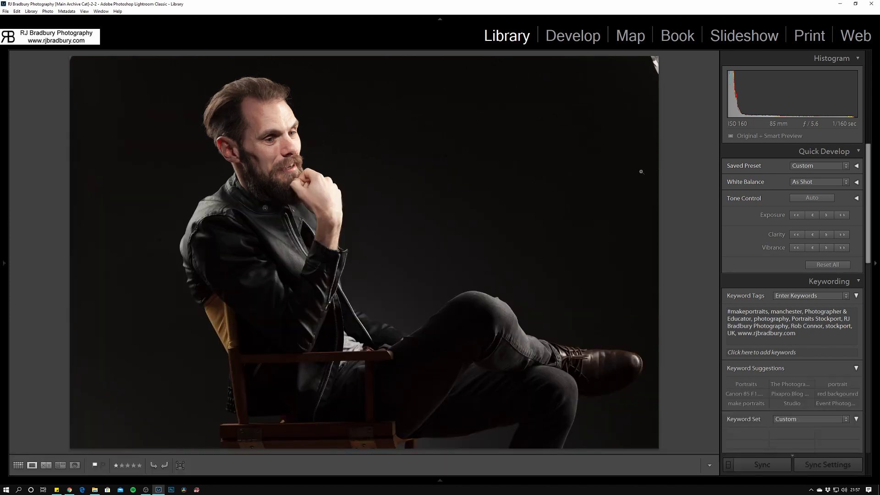
{"action": "key", "text": "d"}
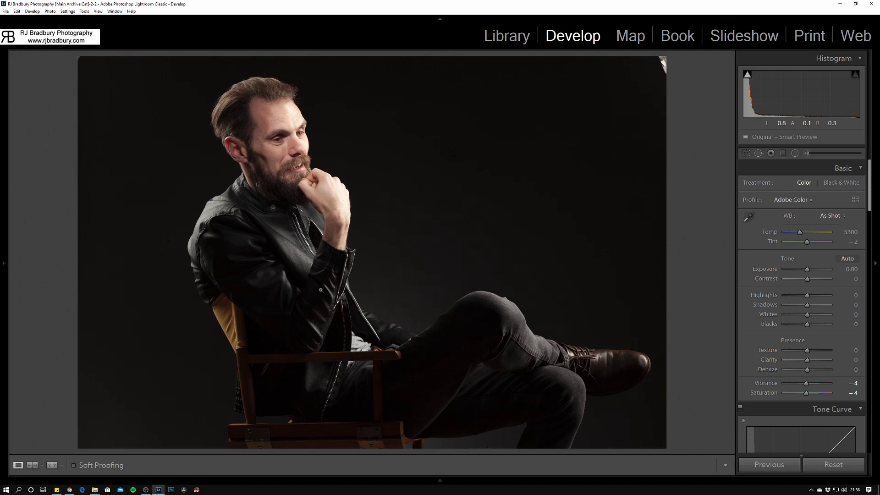
- Inspect the portrait's two upper corners at close zoom for distracting studio equipment, then return to the full image
{"action": "left_click", "coordinate": [663, 67]}
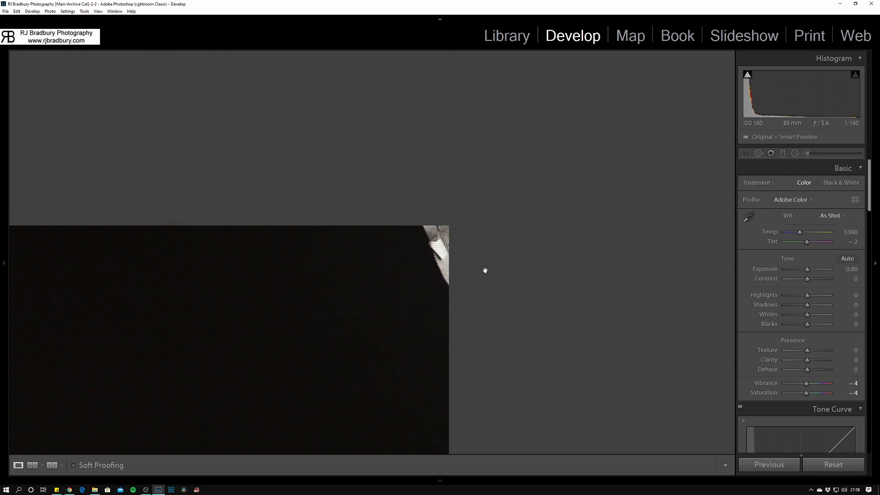
{"action": "left_click", "coordinate": [431, 282]}
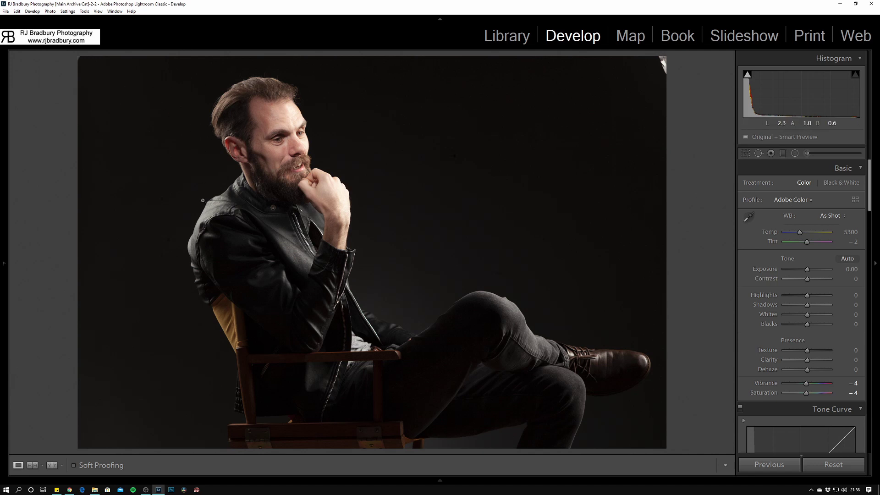
{"action": "left_click", "coordinate": [78, 63]}
{"action": "left_click", "coordinate": [448, 251]}
- Compare the Adobe Color and Adobe Standard profiles on the portrait and keep Adobe Standard
{"action": "left_click", "coordinate": [794, 200]}
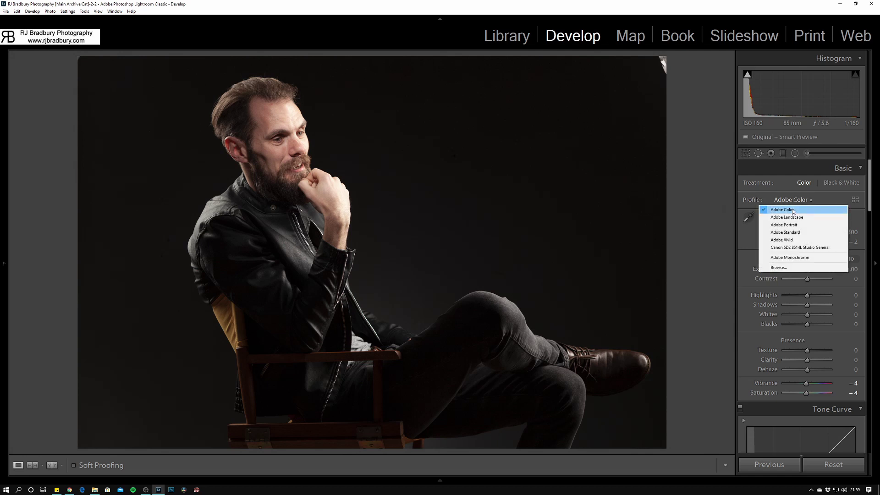
{"action": "left_click", "coordinate": [794, 233]}
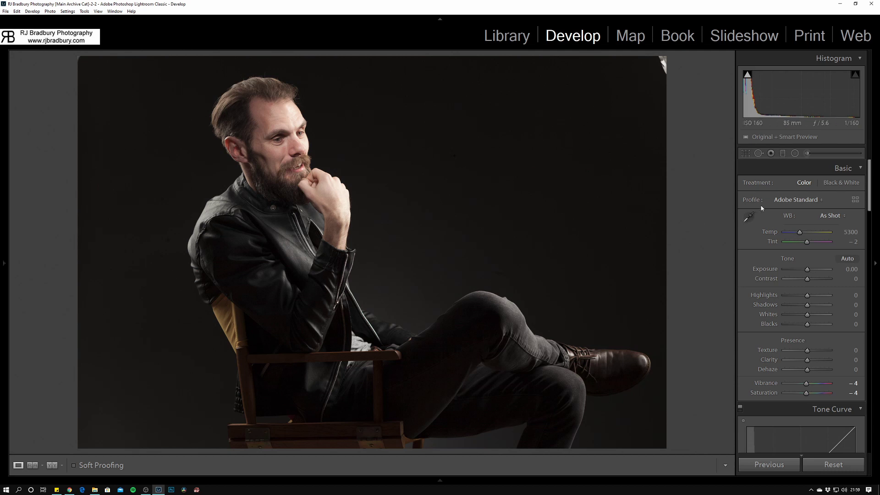
{"action": "left_click", "coordinate": [782, 200]}
{"action": "left_click", "coordinate": [780, 212]}
{"action": "left_click", "coordinate": [787, 203]}
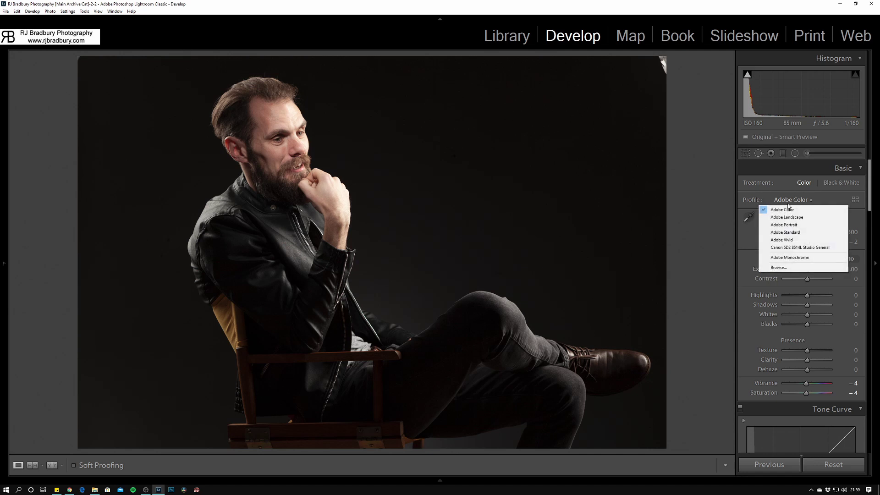
{"action": "left_click", "coordinate": [785, 233]}
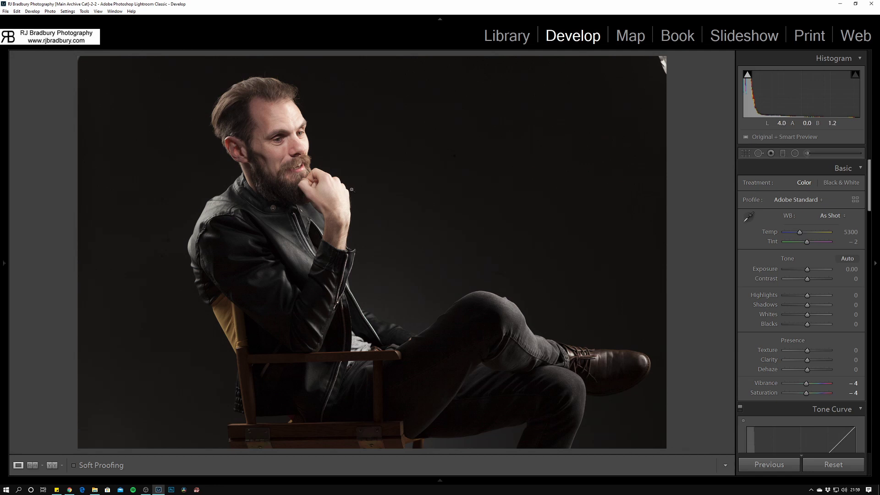
- Show the info overlay with the photo's camera model and resolution, then hide it
{"action": "key", "text": "i"}
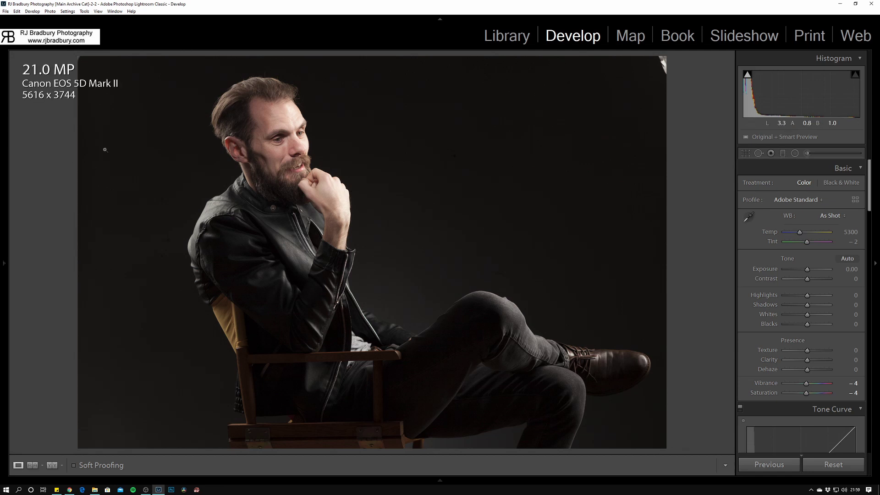
{"action": "key", "text": "i"}
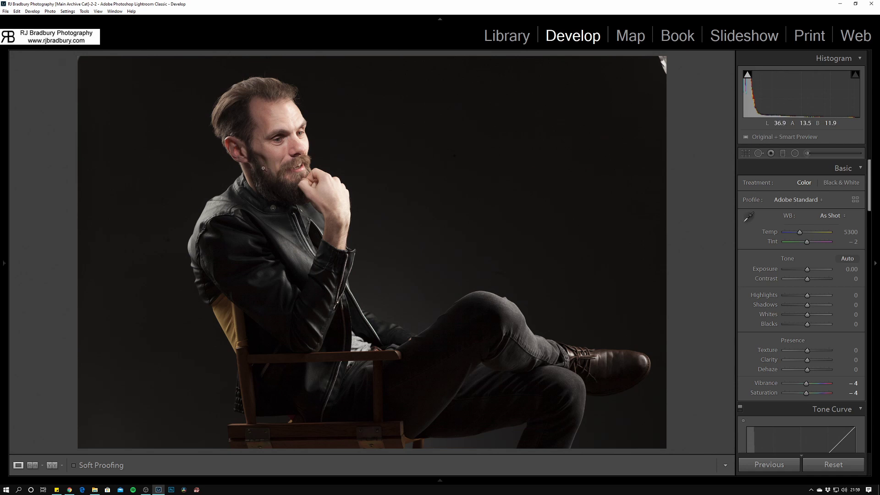
- Compare the Linear and Medium Contrast point curves on the portrait and keep Medium Contrast
{"action": "scroll", "coordinate": [797, 236], "scroll_direction": "down", "scroll_amount": 5}
{"action": "scroll", "coordinate": [798, 236], "scroll_direction": "up", "scroll_amount": 2}
{"action": "scroll", "coordinate": [797, 232], "scroll_direction": "down", "scroll_amount": 5}
{"action": "left_click", "coordinate": [796, 209]}
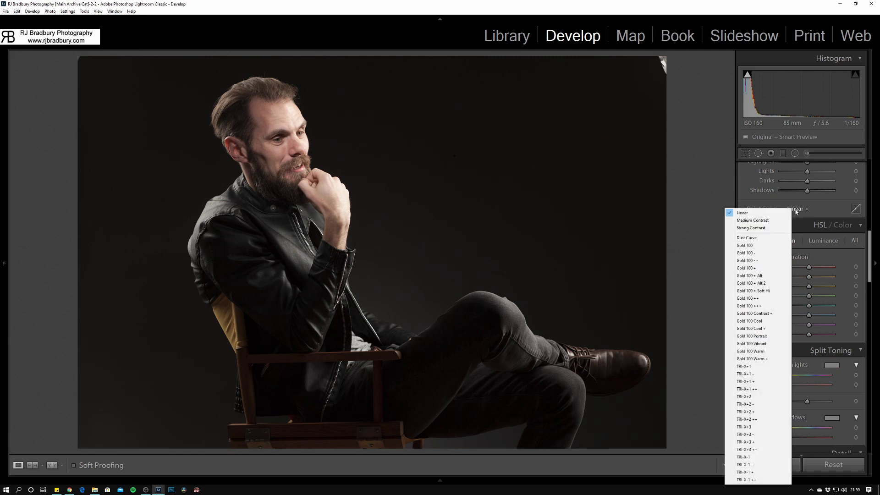
{"action": "left_click", "coordinate": [771, 221]}
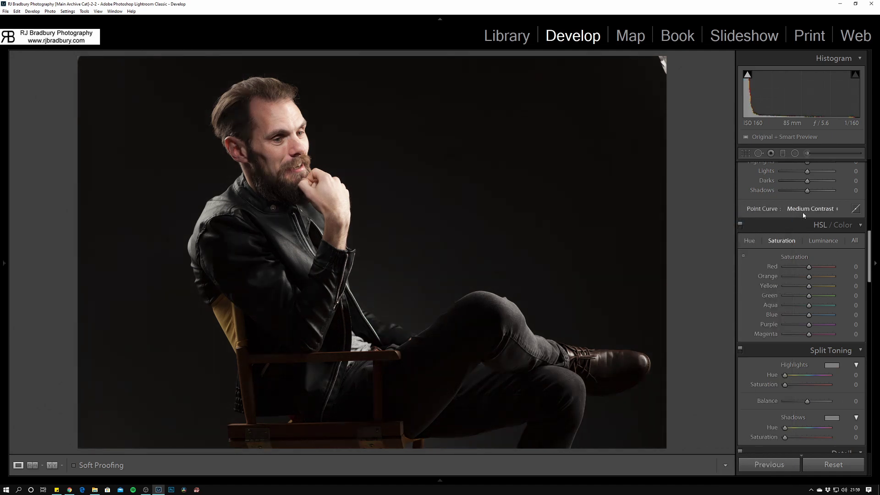
{"action": "left_click", "coordinate": [763, 209]}
{"action": "left_click", "coordinate": [772, 216]}
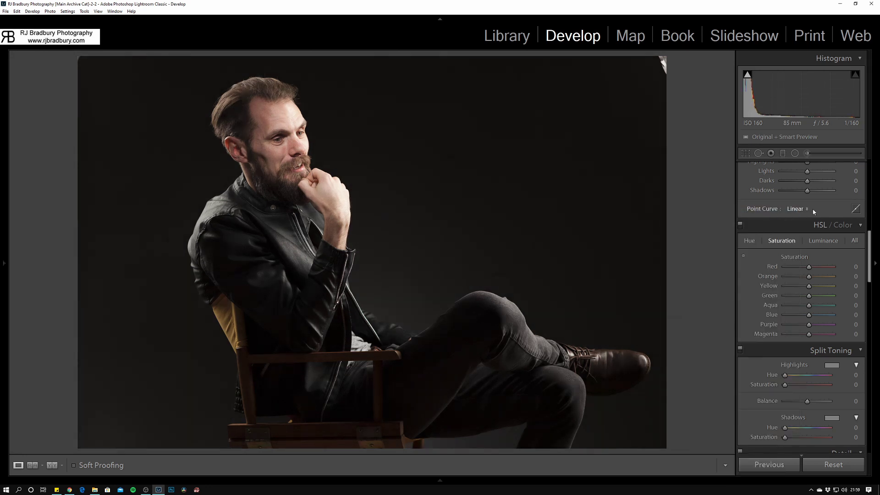
{"action": "left_click", "coordinate": [760, 209]}
{"action": "left_click", "coordinate": [779, 217]}
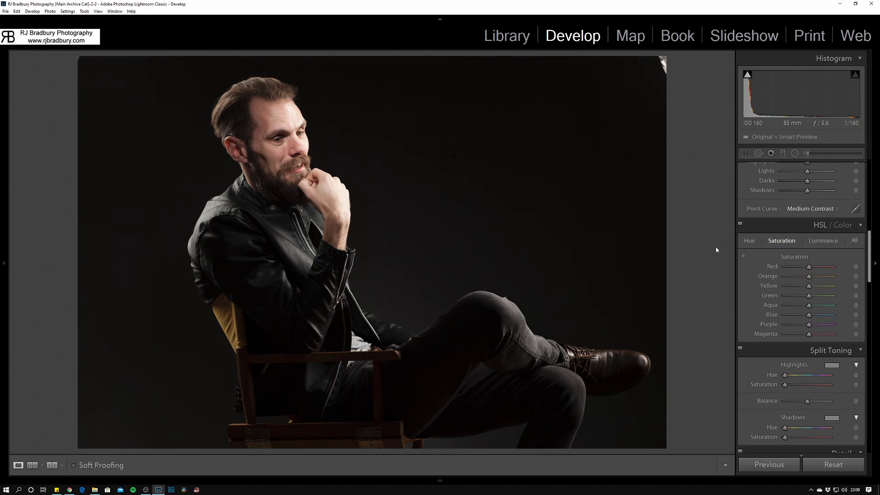
- Heal away the studio equipment in the photo's upper-right corner with a size 77, feather 74 spot removal at opacity 100
{"action": "scroll", "coordinate": [813, 248], "scroll_direction": "down", "scroll_amount": 10}
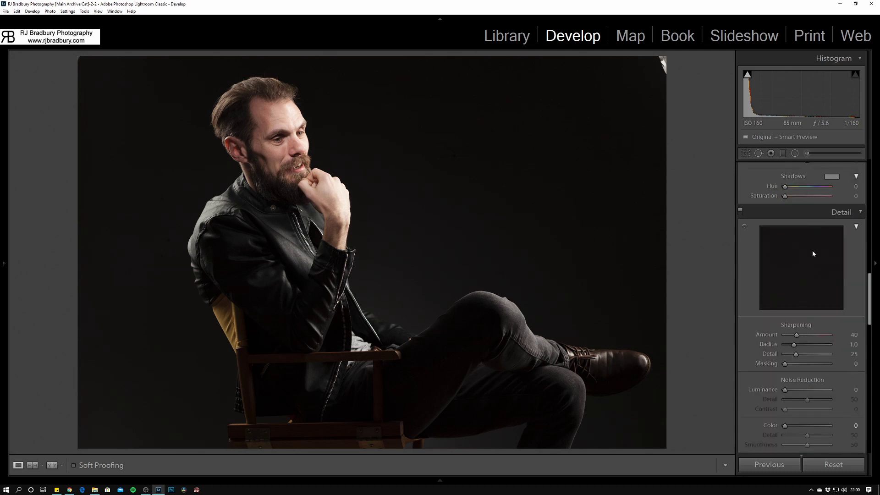
{"action": "scroll", "coordinate": [811, 353], "scroll_direction": "down", "scroll_amount": 3}
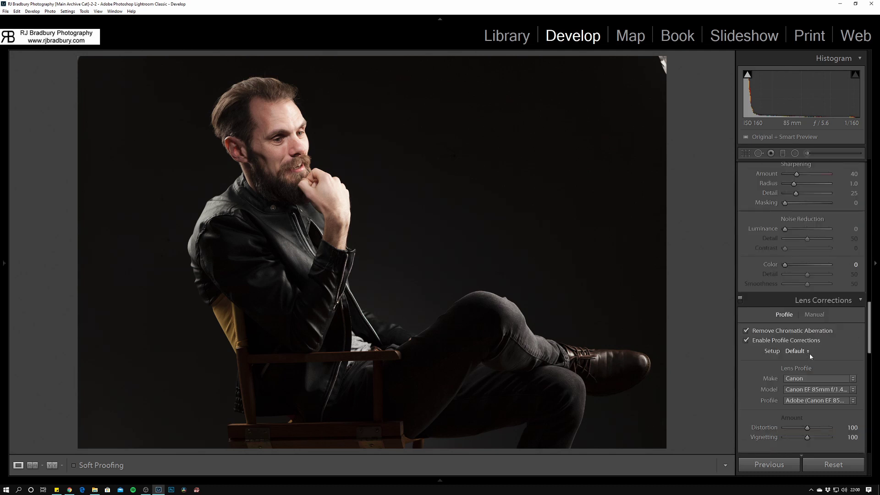
{"action": "scroll", "coordinate": [811, 351], "scroll_direction": "up", "scroll_amount": 12}
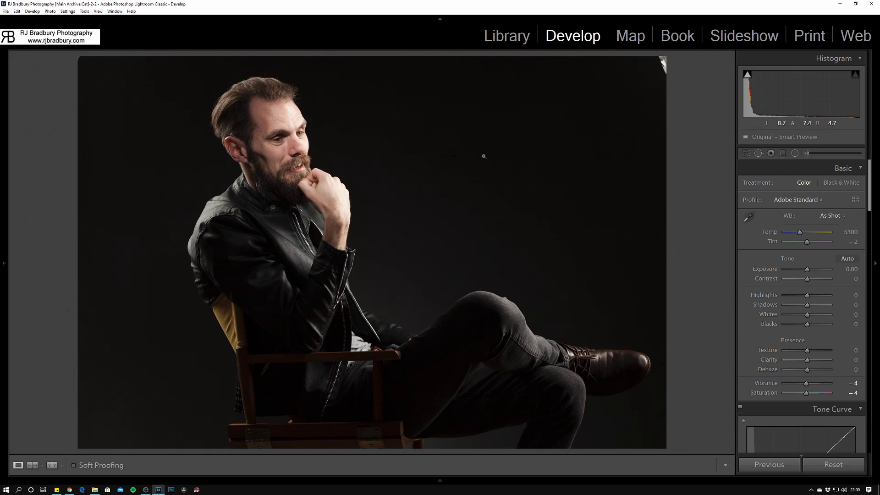
{"action": "left_click", "coordinate": [758, 153]}
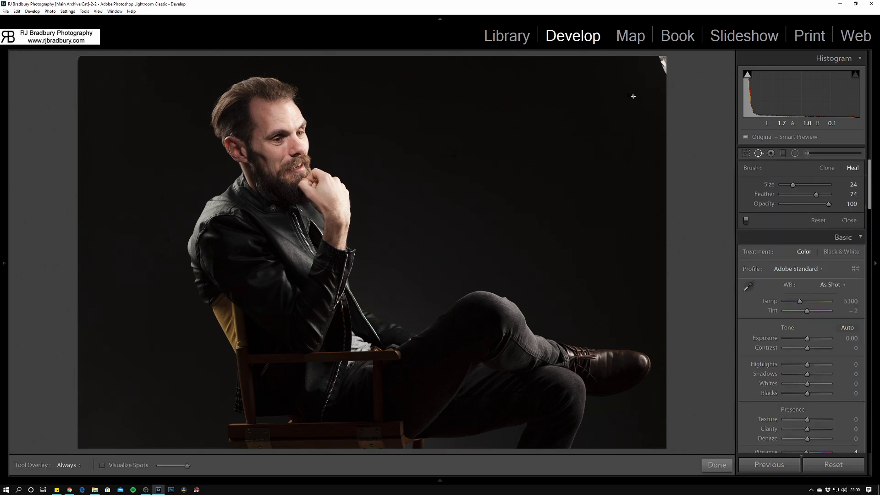
{"action": "scroll", "coordinate": [632, 94], "scroll_direction": "up", "scroll_amount": 10}
{"action": "mouse_move", "coordinate": [655, 89]}
{"action": "left_mouse_down"}
{"action": "mouse_move", "coordinate": [662, 83]}
{"action": "mouse_move", "coordinate": [660, 91]}
{"action": "mouse_move", "coordinate": [651, 70]}
{"action": "mouse_move", "coordinate": [646, 89]}
{"action": "left_mouse_up"}
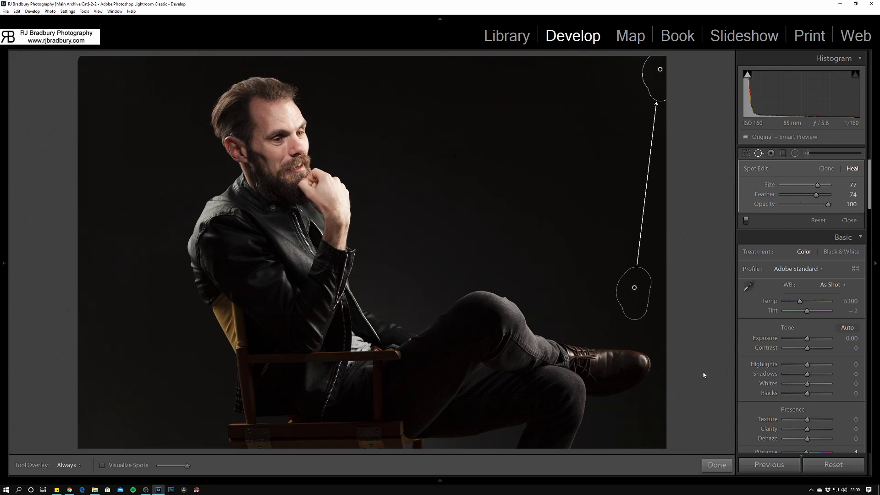
{"action": "left_click", "coordinate": [717, 464]}
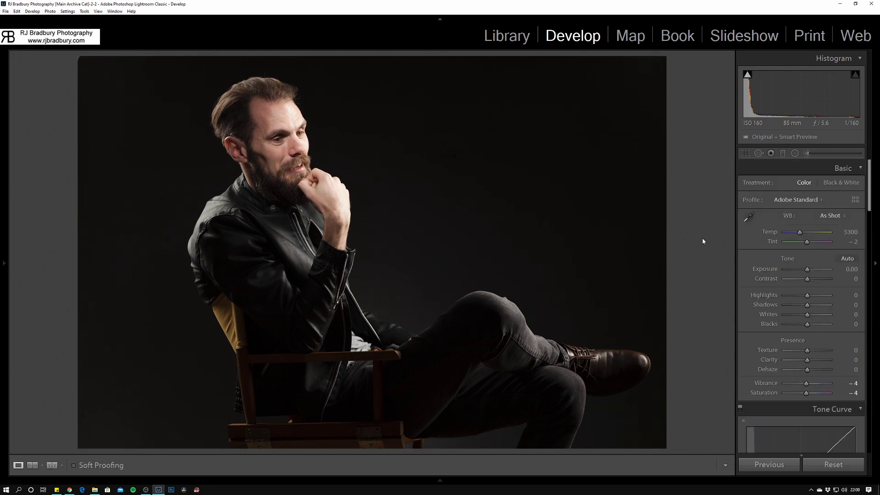
- Heal the dark edge in the photo's upper-left corner with the size 77 spot removal brush
{"action": "left_click", "coordinate": [758, 154]}
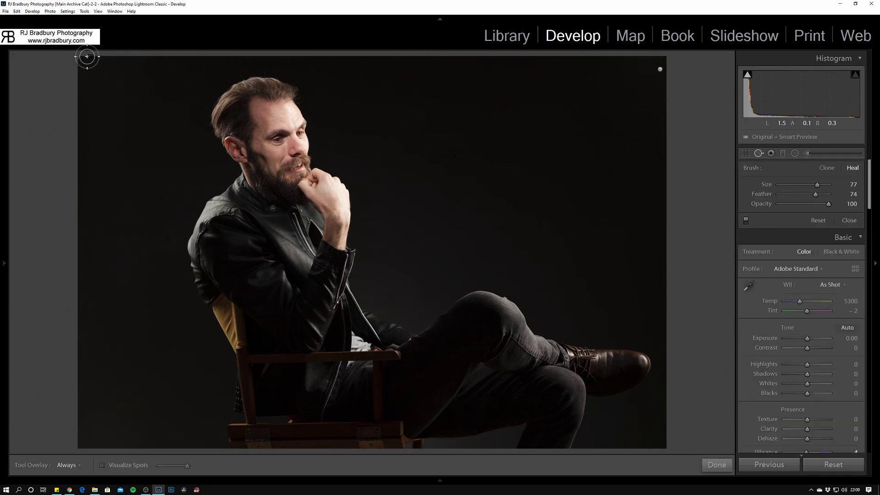
{"action": "left_click_drag", "start_coordinate": [81, 65], "coordinate": [79, 57]}
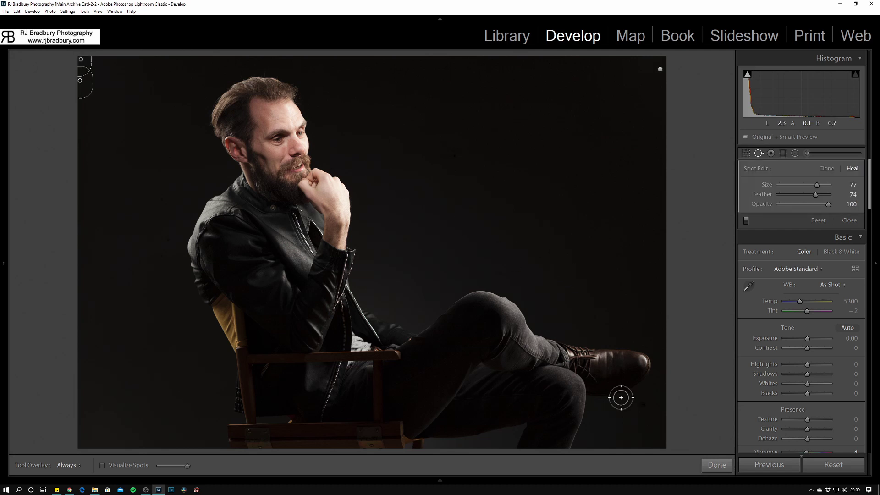
{"action": "left_click", "coordinate": [717, 464]}
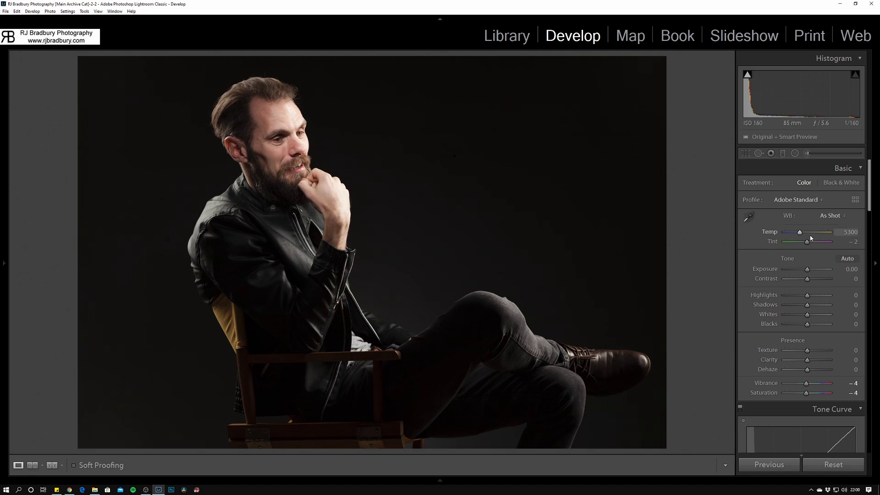
- Compare the Black & White treatment with a Saturation of -100 in Color, then restore Saturation to -4
{"action": "left_click", "coordinate": [834, 185]}
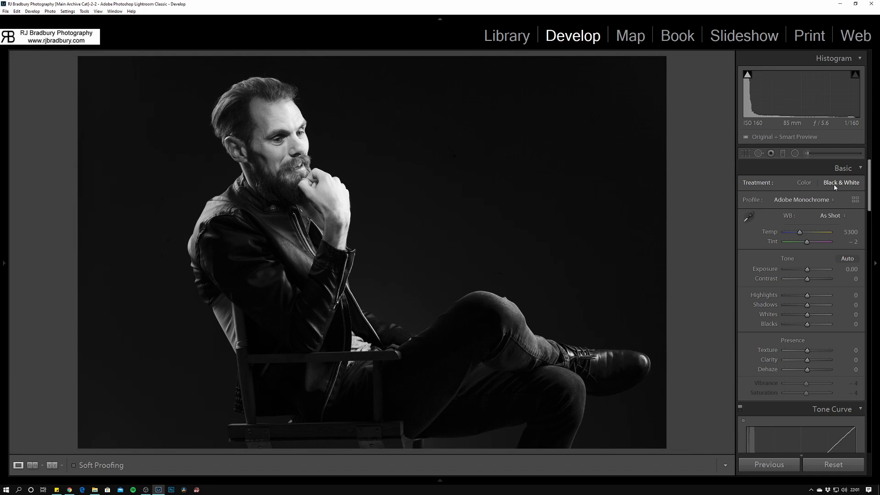
{"action": "left_click", "coordinate": [804, 182]}
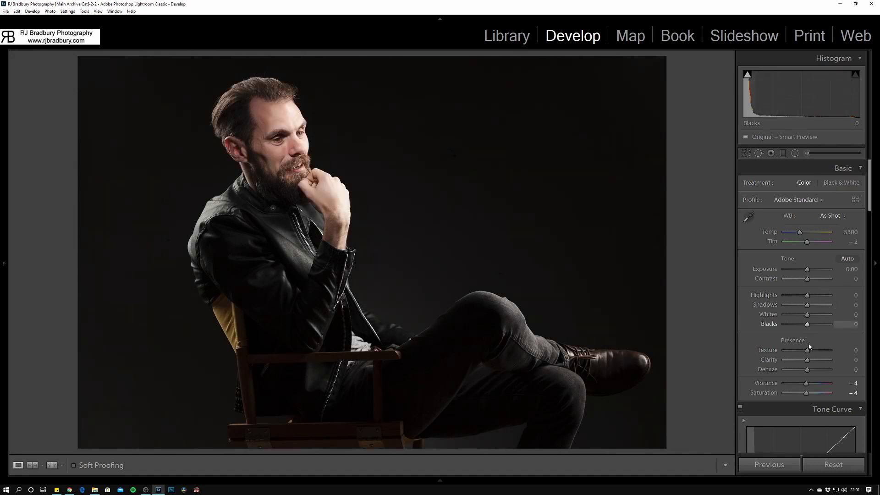
{"action": "left_click_drag", "start_coordinate": [806, 392], "coordinate": [734, 390]}
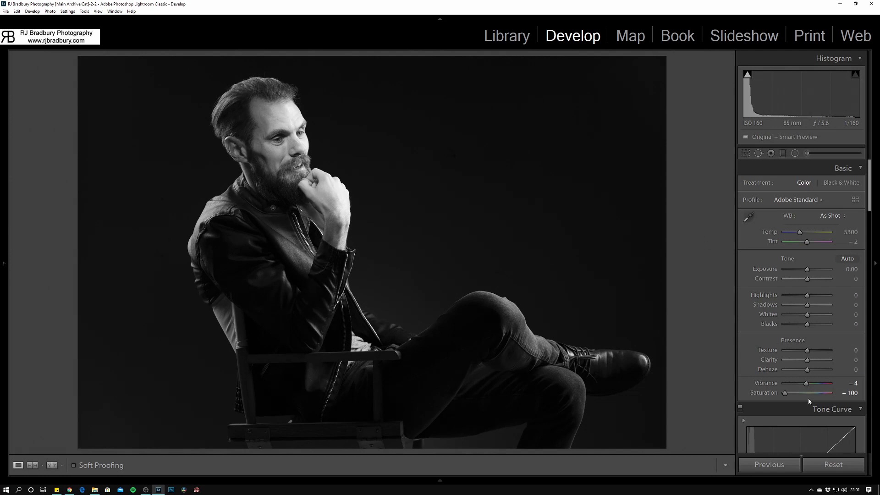
{"action": "left_click", "coordinate": [853, 393]}
{"action": "type", "text": "-4"}
{"action": "key", "text": "Return"}
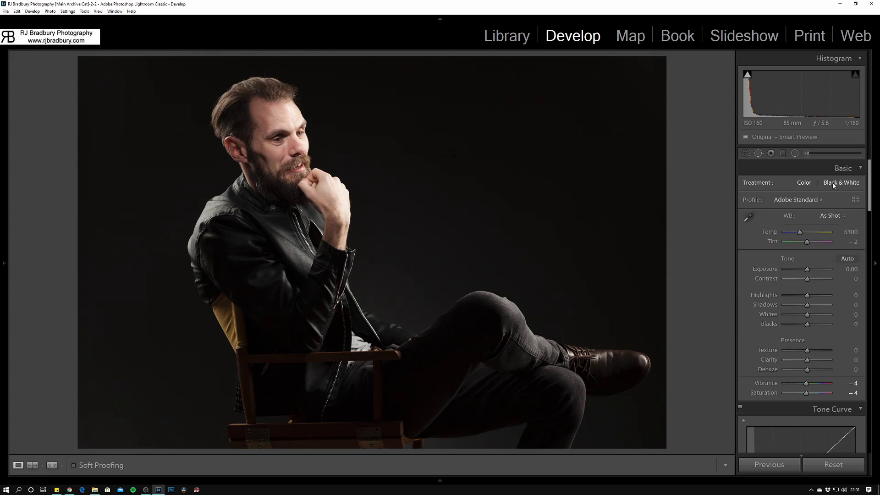
- Convert the portrait to Black & White and set the Temp to 6651, comparing it with the Color treatment
{"action": "left_click", "coordinate": [833, 184]}
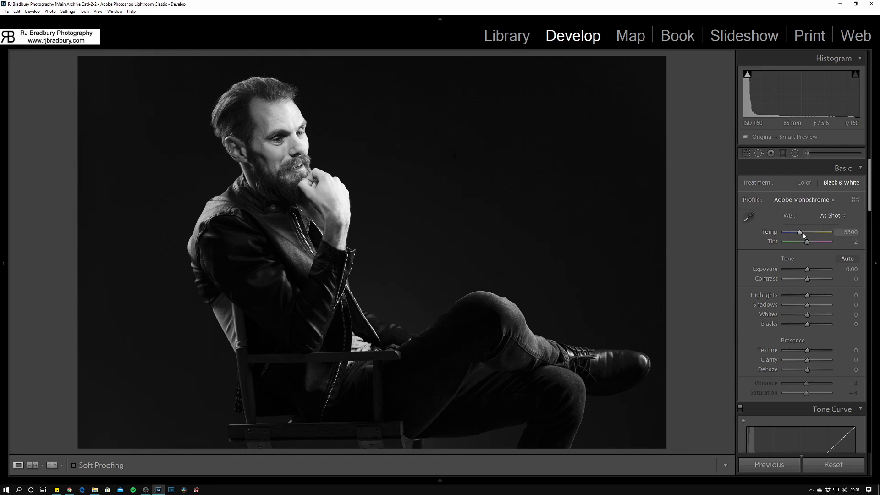
{"action": "left_click_drag", "start_coordinate": [803, 235], "coordinate": [801, 239]}
{"action": "left_click_drag", "start_coordinate": [800, 239], "coordinate": [801, 240]}
{"action": "left_click_drag", "start_coordinate": [801, 240], "coordinate": [802, 236]}
{"action": "left_click_drag", "start_coordinate": [801, 237], "coordinate": [807, 239]}
{"action": "left_click", "coordinate": [804, 182]}
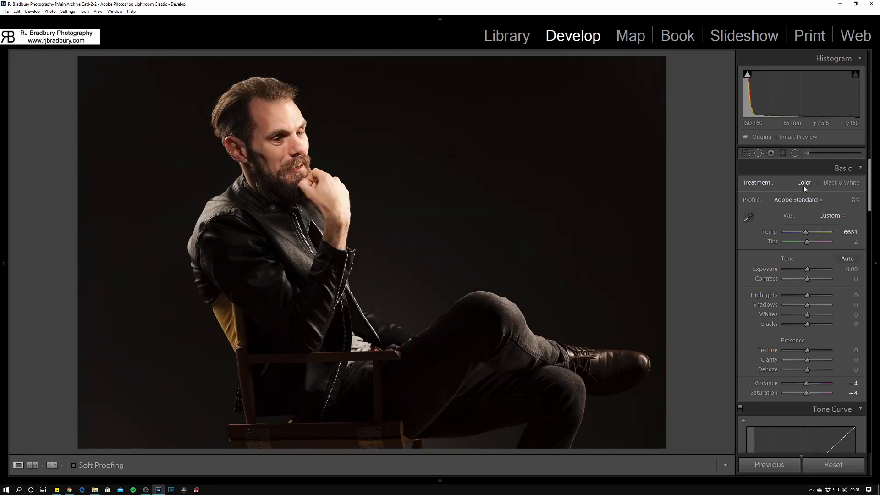
{"action": "left_click", "coordinate": [841, 183]}
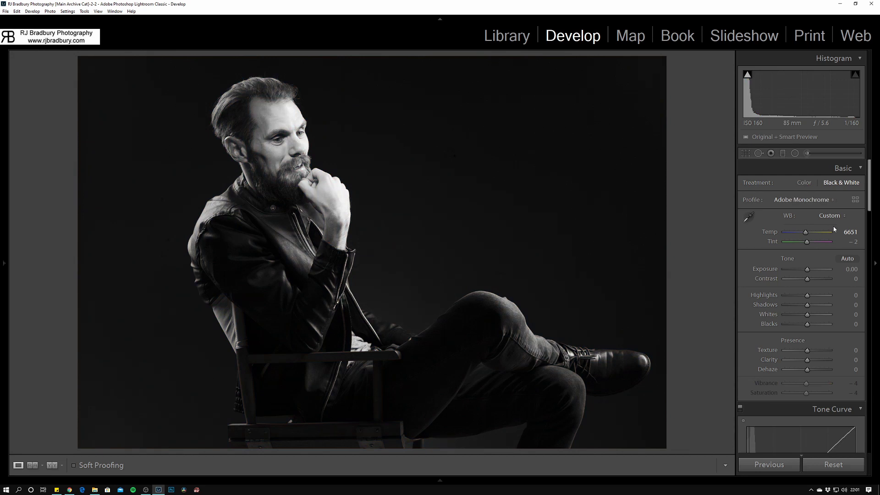
- Set the Tint to -31, judging the skin tones on the man's face at close zoom
{"action": "left_click_drag", "start_coordinate": [807, 242], "coordinate": [806, 249]}
{"action": "left_click", "coordinate": [284, 153]}
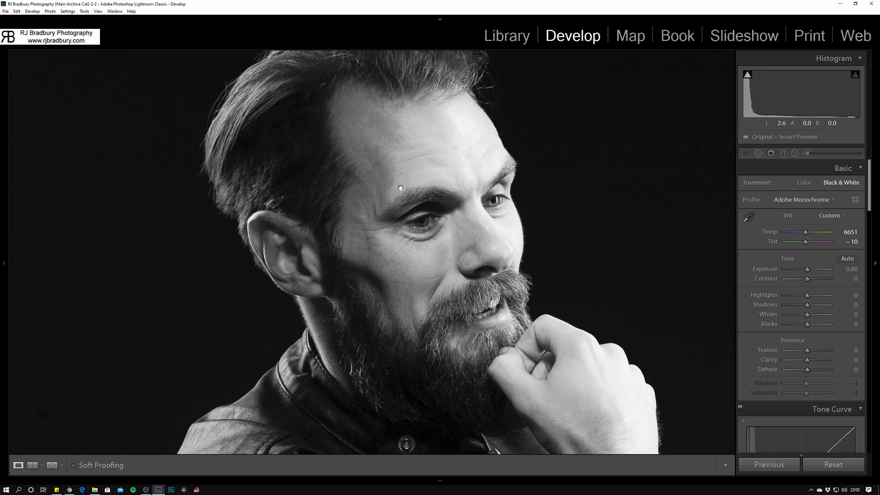
{"action": "double_click", "coordinate": [806, 242]}
{"action": "mouse_move", "coordinate": [809, 246]}
{"action": "left_mouse_down"}
{"action": "mouse_move", "coordinate": [826, 249]}
{"action": "mouse_move", "coordinate": [799, 250]}
{"action": "left_mouse_up"}
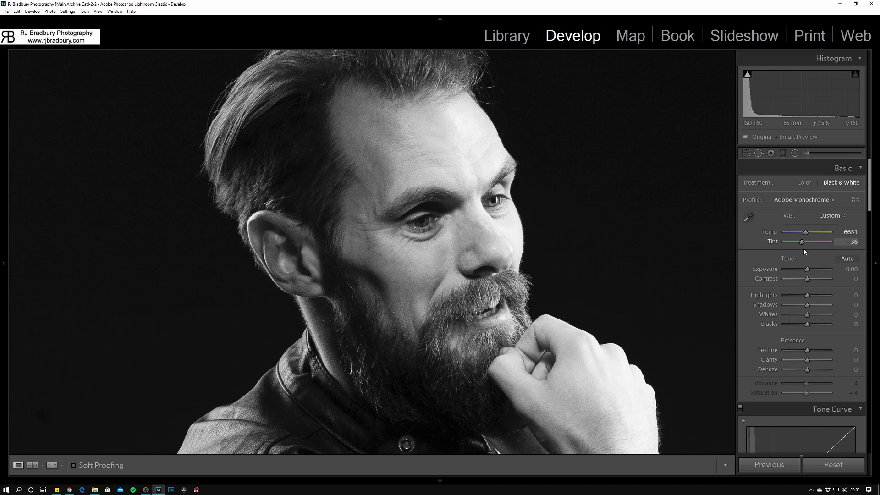
{"action": "left_click_drag", "start_coordinate": [803, 251], "coordinate": [803, 251]}
{"action": "left_click", "coordinate": [577, 254]}
{"action": "scroll", "coordinate": [794, 253], "scroll_direction": "down", "scroll_amount": 3}
{"action": "scroll", "coordinate": [795, 253], "scroll_direction": "up", "scroll_amount": 3}
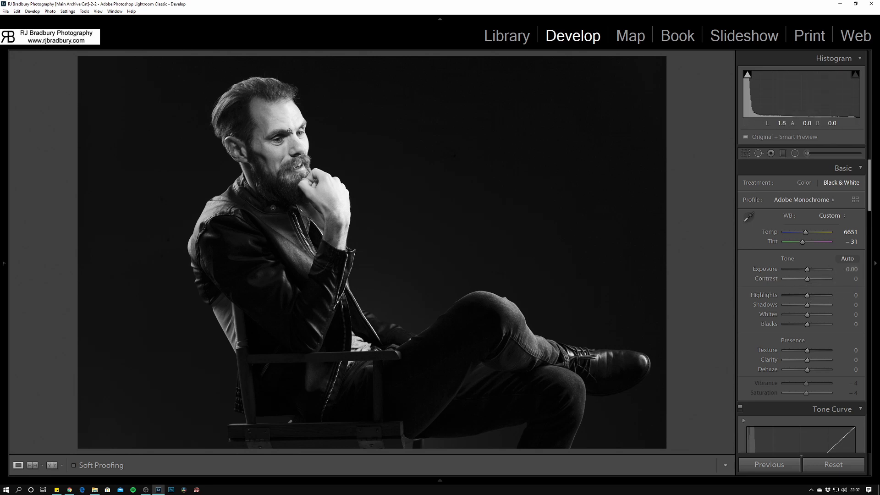
- Check the photo for clipping with the warning overlay, then inspect the dark area around the chair at close zoom
{"action": "key", "text": "j"}
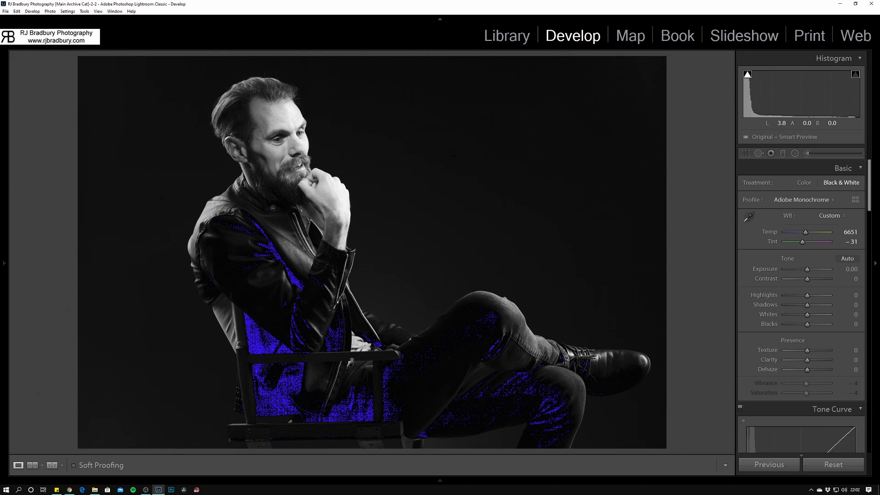
{"action": "key", "text": "j"}
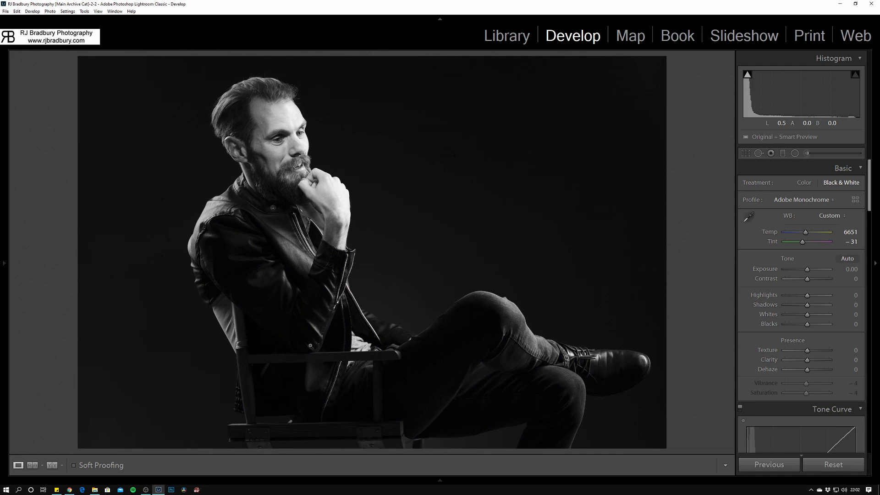
{"action": "left_click", "coordinate": [285, 394]}
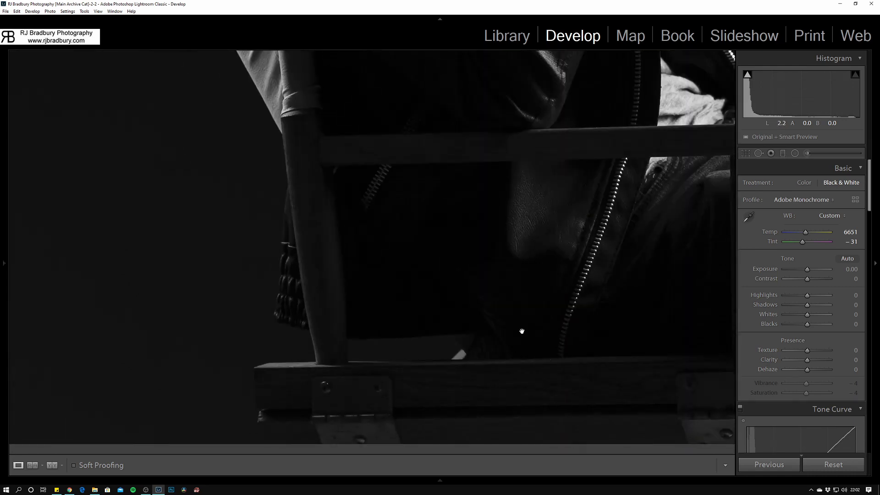
{"action": "left_click", "coordinate": [506, 289]}
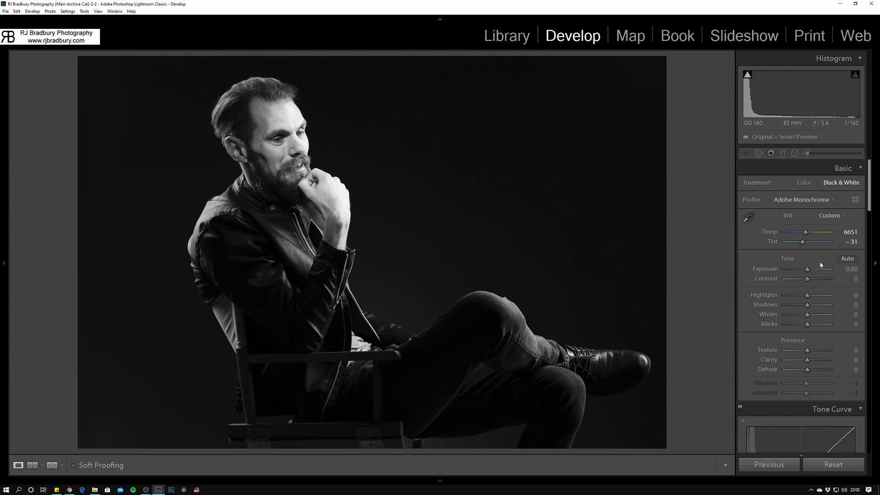
- Adjust the tone curve regions to Lights +1, Shadows -15 and Highlights -4, checking the highlights on the hand
{"action": "scroll", "coordinate": [809, 280], "scroll_direction": "down", "scroll_amount": 3}
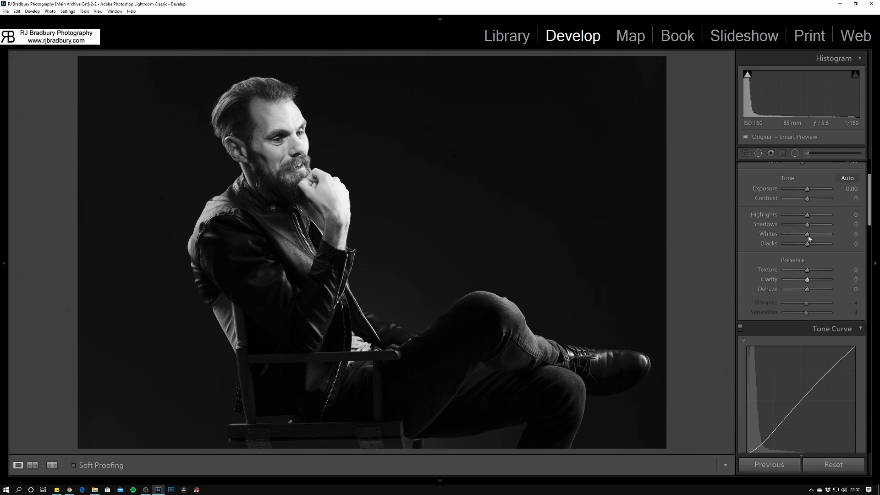
{"action": "scroll", "coordinate": [820, 252], "scroll_direction": "down", "scroll_amount": 3}
{"action": "left_click_drag", "start_coordinate": [809, 293], "coordinate": [812, 287]}
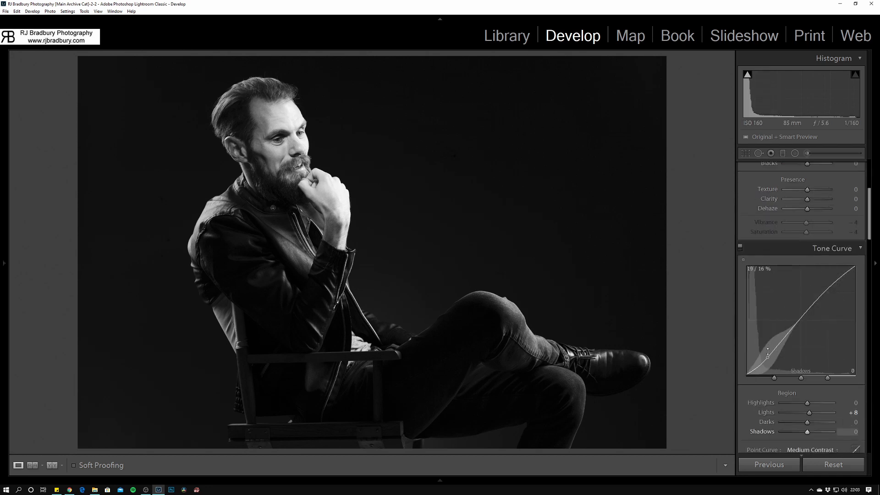
{"action": "left_click_drag", "start_coordinate": [772, 348], "coordinate": [773, 355]}
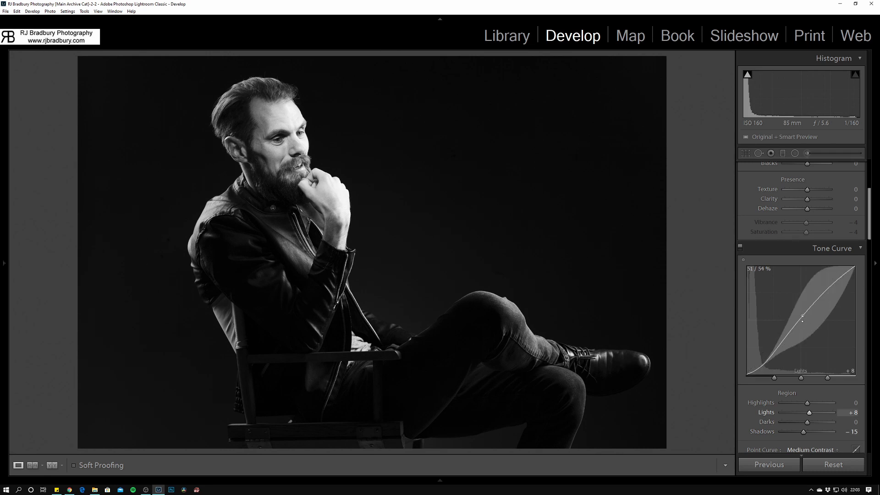
{"action": "left_click_drag", "start_coordinate": [802, 316], "coordinate": [802, 318]}
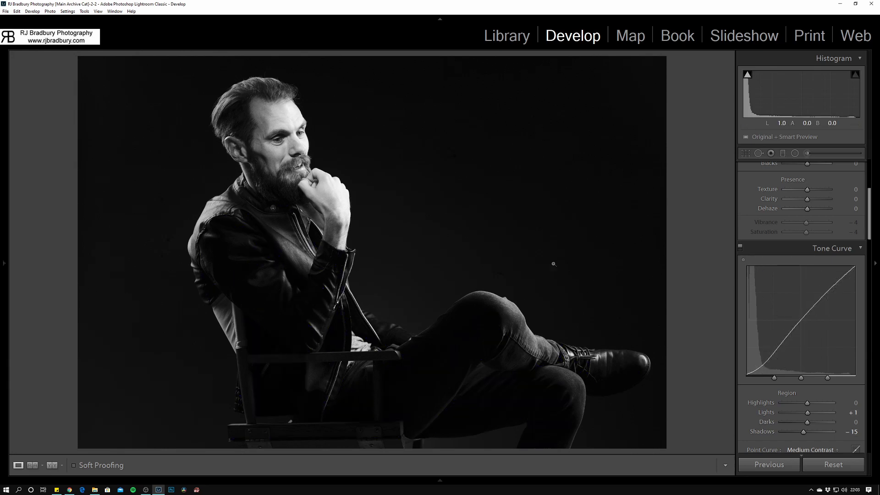
{"action": "left_click", "coordinate": [345, 199]}
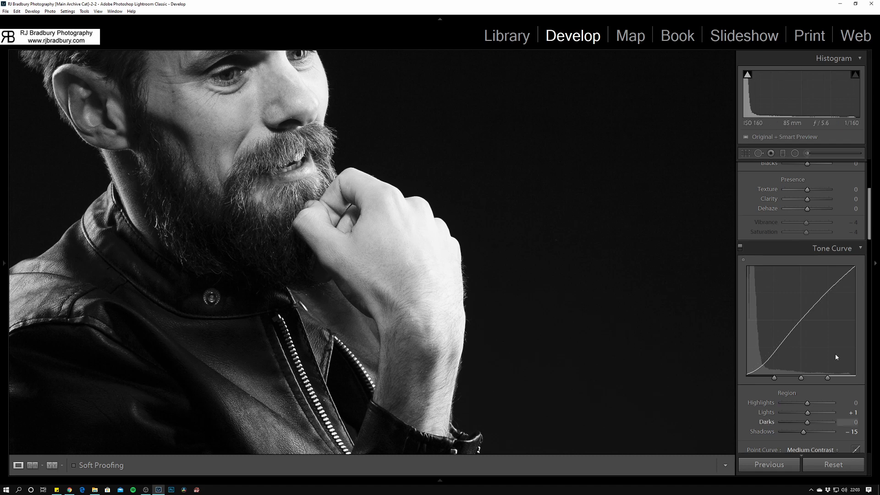
{"action": "left_click_drag", "start_coordinate": [809, 407], "coordinate": [809, 409]}
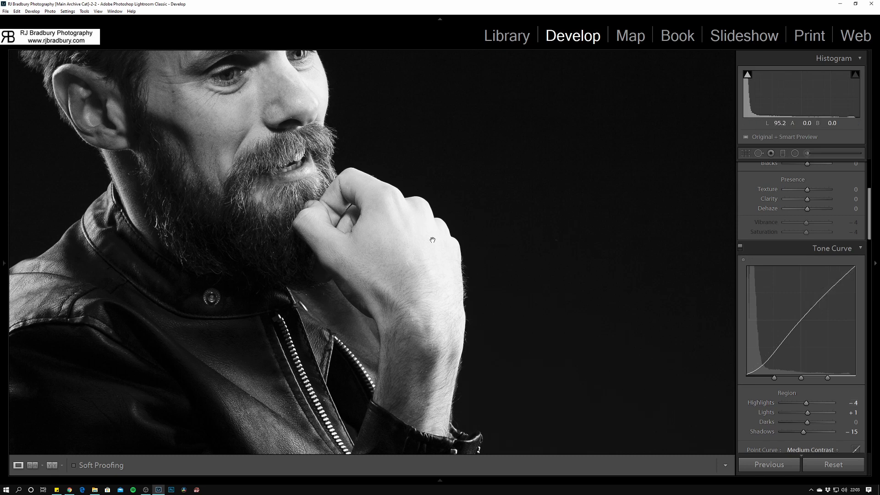
- Set the Basic Highlights to -4 and Shadows to +10, then check the face at close zoom
{"action": "scroll", "coordinate": [787, 251], "scroll_direction": "up", "scroll_amount": 5}
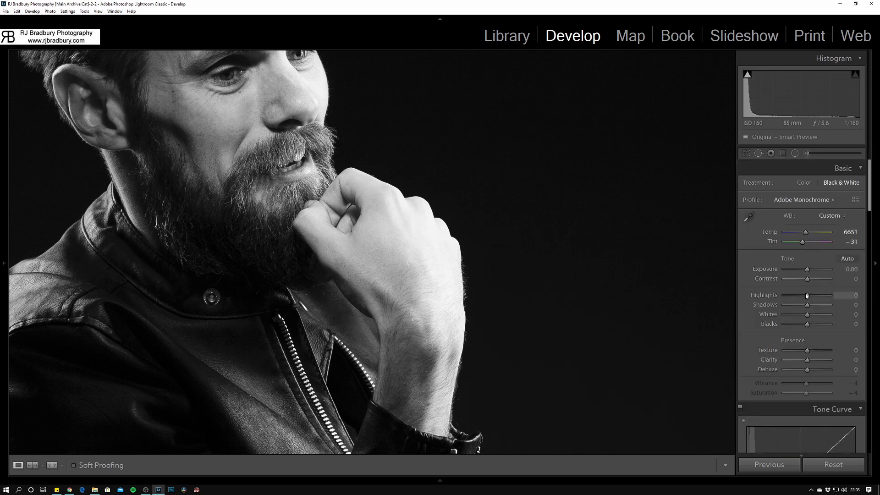
{"action": "left_click_drag", "start_coordinate": [807, 297], "coordinate": [806, 297]}
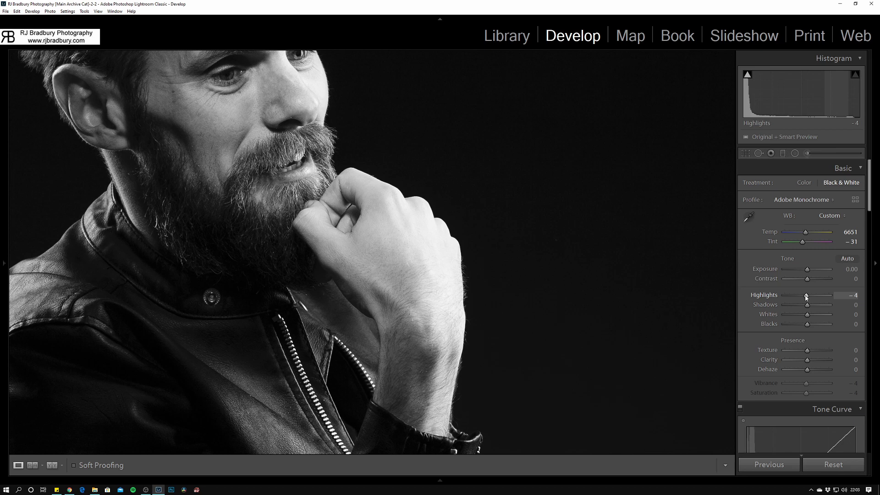
{"action": "left_click", "coordinate": [438, 253]}
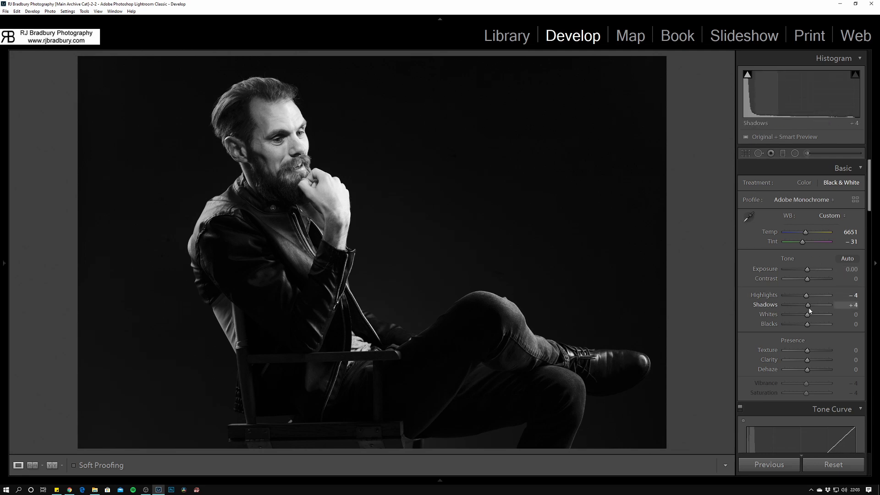
{"action": "left_click_drag", "start_coordinate": [807, 308], "coordinate": [809, 313]}
{"action": "left_click_drag", "start_coordinate": [810, 312], "coordinate": [811, 313]}
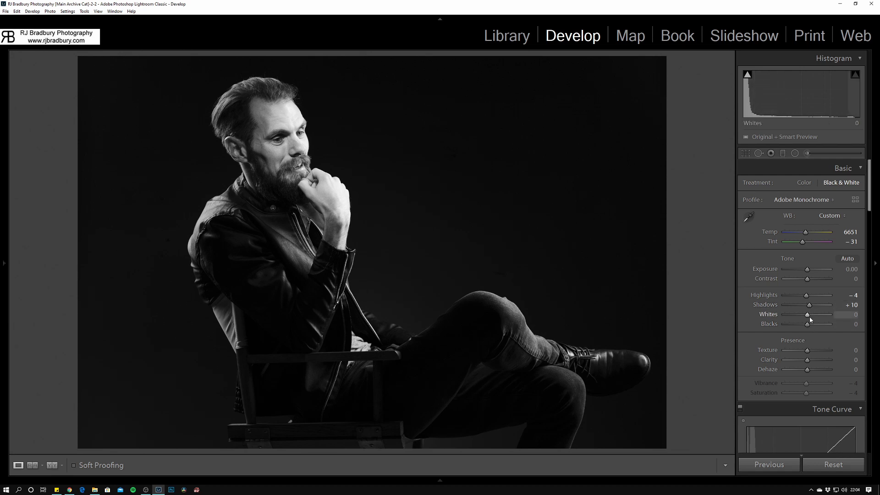
{"action": "left_click", "coordinate": [284, 165]}
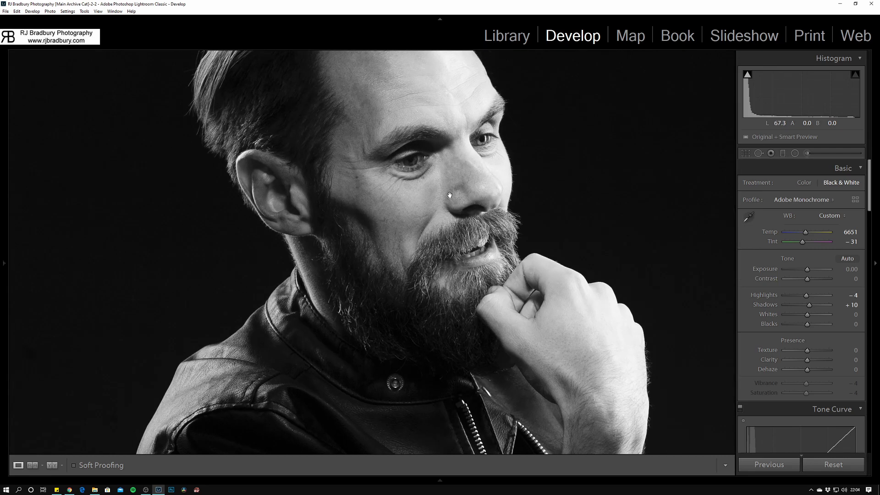
{"action": "left_click", "coordinate": [426, 198]}
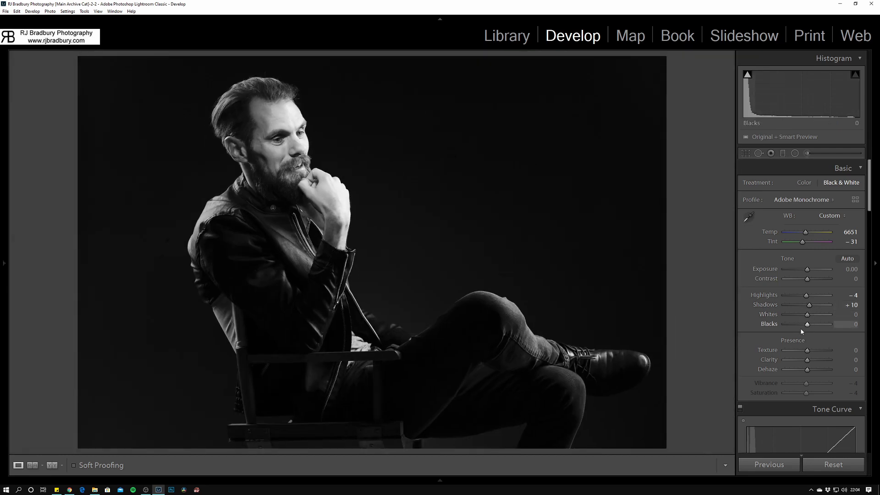
- Set the Basic Blacks to -2
{"action": "left_click", "coordinate": [851, 324]}
{"action": "type", "text": "-2"}
{"action": "key", "text": "Return"}
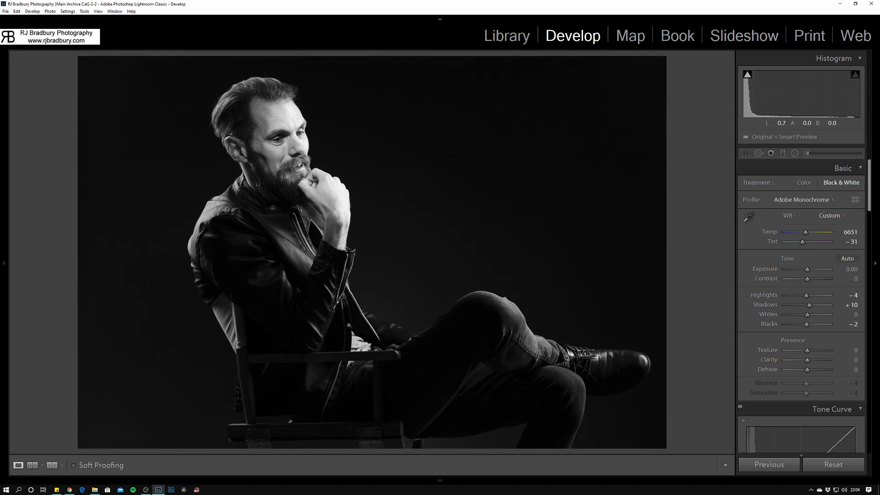
- Set Red to -2 and Orange to -4 in the Black & White Mix and try Yellow at -9, judging the face at close zoom
{"action": "scroll", "coordinate": [815, 275], "scroll_direction": "down", "scroll_amount": 5}
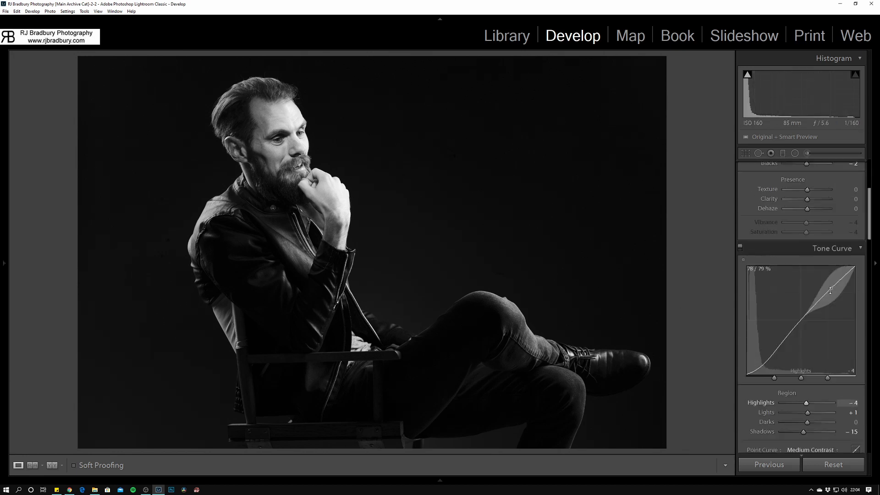
{"action": "scroll", "coordinate": [815, 304], "scroll_direction": "down", "scroll_amount": 3}
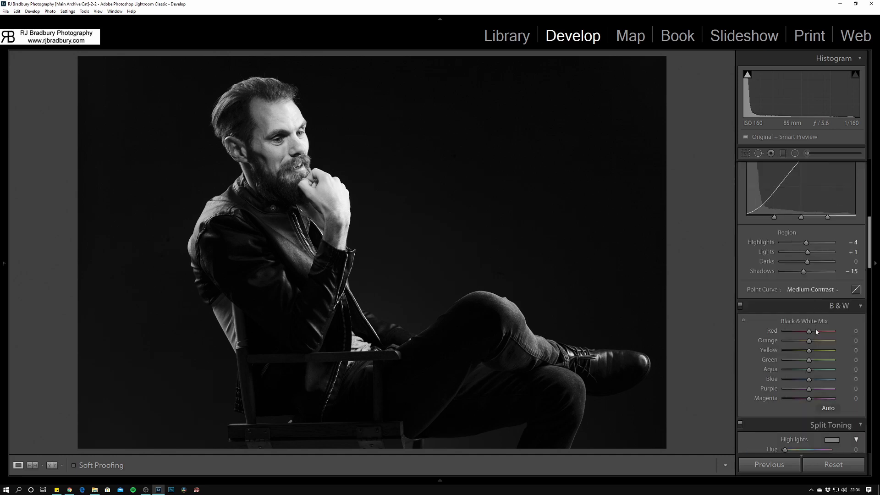
{"action": "left_click_drag", "start_coordinate": [808, 331], "coordinate": [813, 336]}
{"action": "left_click", "coordinate": [377, 153]}
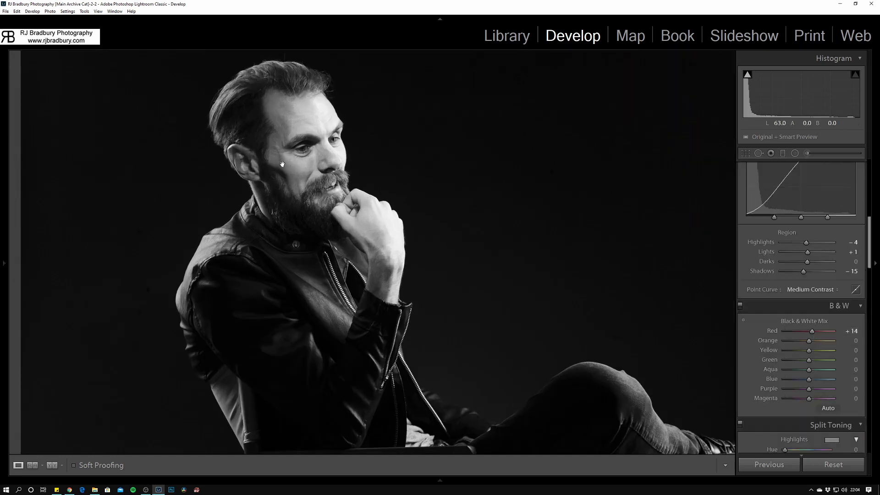
{"action": "mouse_move", "coordinate": [813, 334]}
{"action": "left_mouse_down"}
{"action": "mouse_move", "coordinate": [823, 334]}
{"action": "mouse_move", "coordinate": [789, 336]}
{"action": "mouse_move", "coordinate": [825, 338]}
{"action": "mouse_move", "coordinate": [813, 340]}
{"action": "left_mouse_up"}
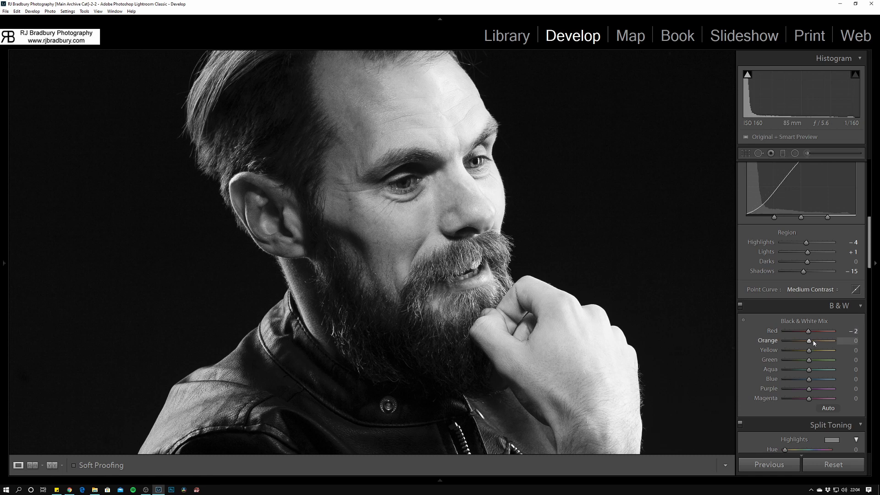
{"action": "mouse_move", "coordinate": [811, 340]}
{"action": "left_mouse_down"}
{"action": "mouse_move", "coordinate": [819, 341]}
{"action": "mouse_move", "coordinate": [811, 344]}
{"action": "left_mouse_up"}
{"action": "left_click_drag", "start_coordinate": [811, 346], "coordinate": [810, 347]}
{"action": "mouse_move", "coordinate": [809, 351]}
{"action": "left_mouse_down"}
{"action": "mouse_move", "coordinate": [823, 353]}
{"action": "mouse_move", "coordinate": [807, 354]}
{"action": "left_mouse_up"}
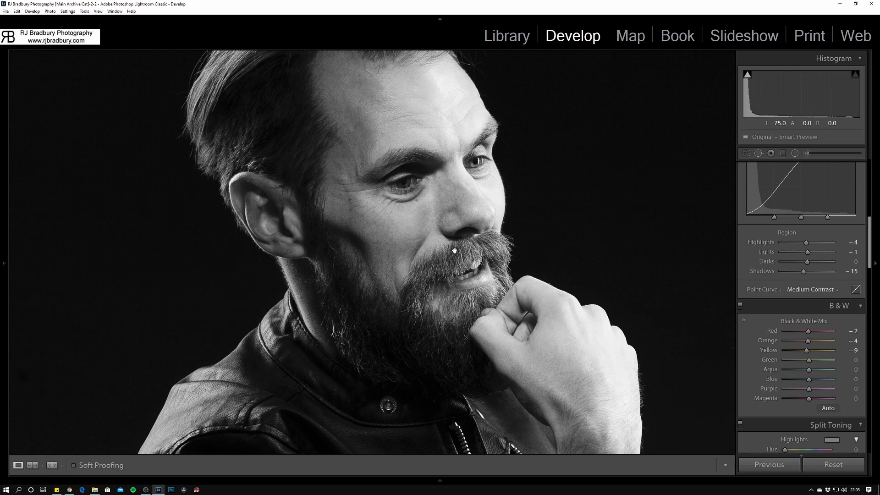
- Return Yellow to 0 and set Green to +8, Aqua to +6 and Blue to +4 in the Black & White Mix
{"action": "left_click_drag", "start_coordinate": [809, 357], "coordinate": [810, 364]}
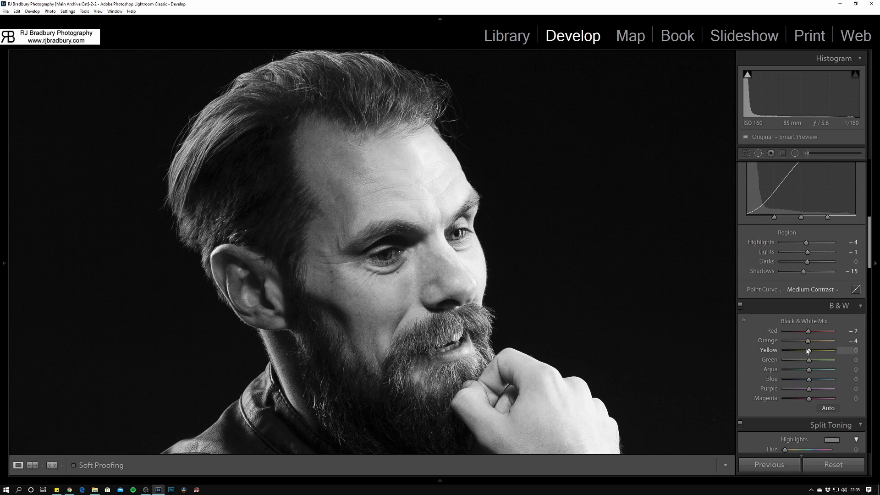
{"action": "left_click_drag", "start_coordinate": [812, 364], "coordinate": [808, 365]}
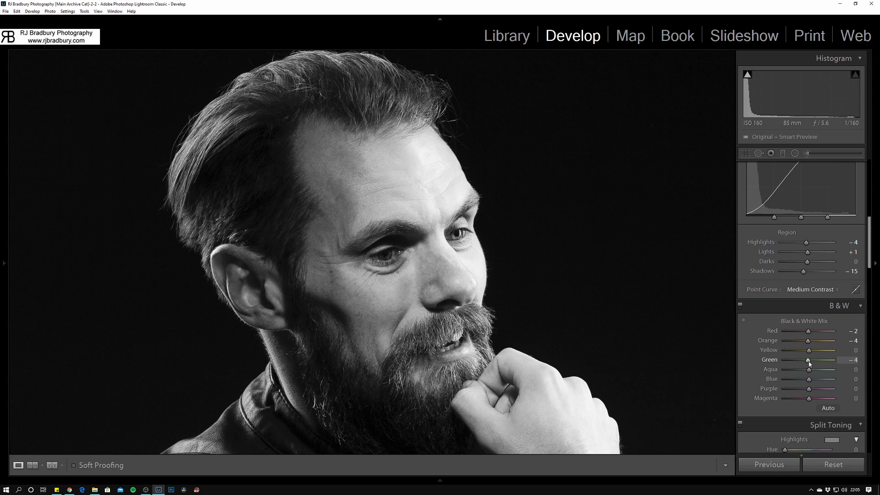
{"action": "left_click", "coordinate": [454, 311]}
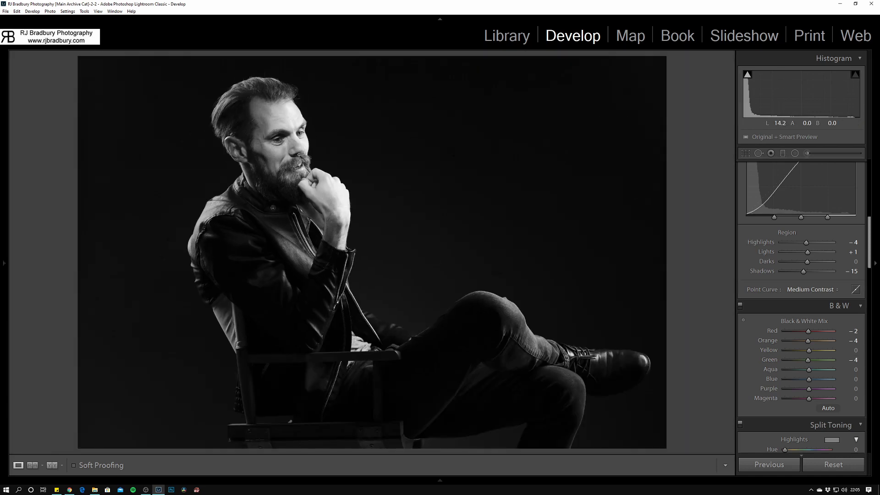
{"action": "left_click", "coordinate": [299, 154]}
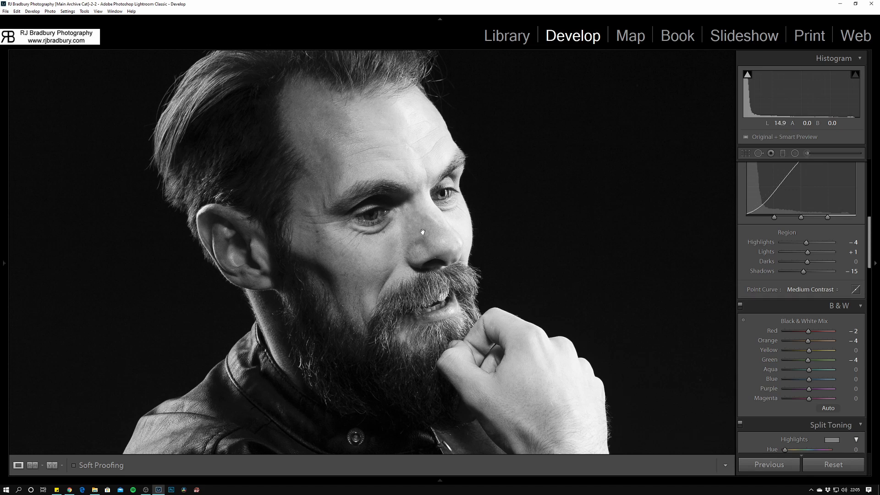
{"action": "left_click_drag", "start_coordinate": [808, 361], "coordinate": [810, 367]}
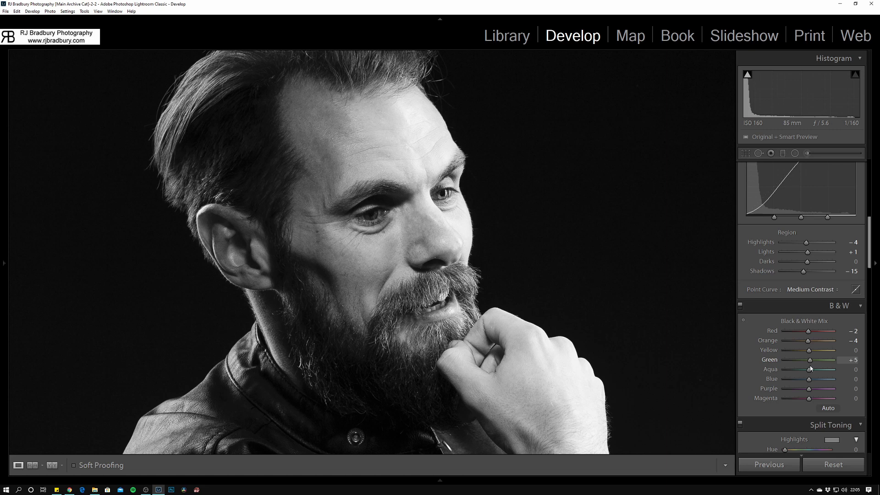
{"action": "left_click_drag", "start_coordinate": [811, 368], "coordinate": [804, 369]}
{"action": "mouse_move", "coordinate": [811, 371]}
{"action": "left_mouse_down"}
{"action": "mouse_move", "coordinate": [804, 384]}
{"action": "mouse_move", "coordinate": [813, 384]}
{"action": "mouse_move", "coordinate": [810, 369]}
{"action": "left_mouse_up"}
- Examine the whole portrait, and the face, beard, hand and jacket at close zoom, to judge the black and white mix
{"action": "left_click", "coordinate": [548, 319]}
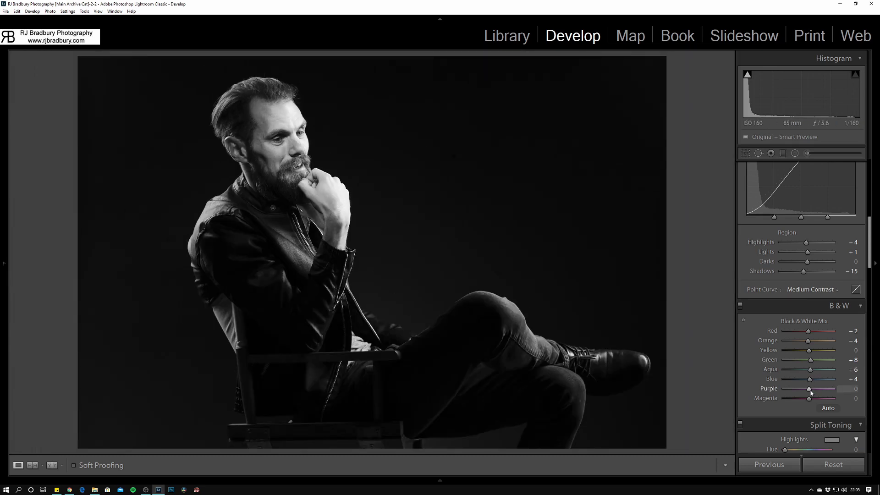
{"action": "left_click", "coordinate": [274, 130]}
{"action": "left_click", "coordinate": [337, 192]}
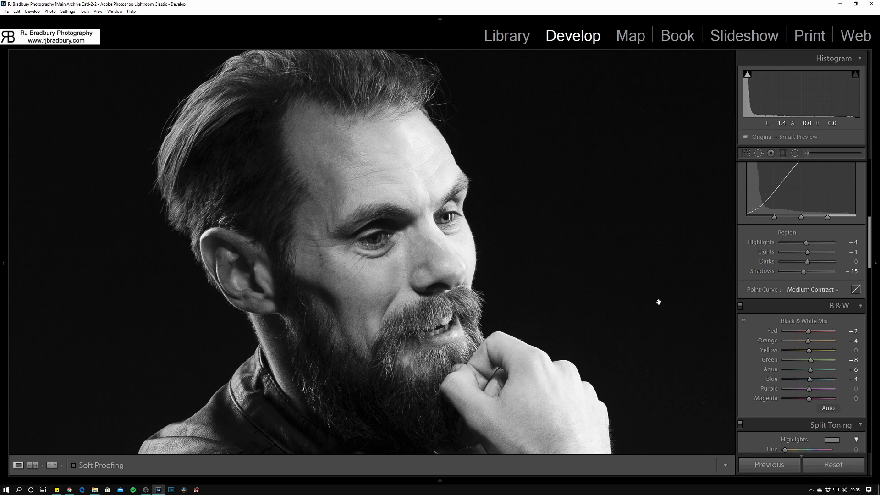
{"action": "left_click_drag", "start_coordinate": [389, 252], "coordinate": [295, 95]}
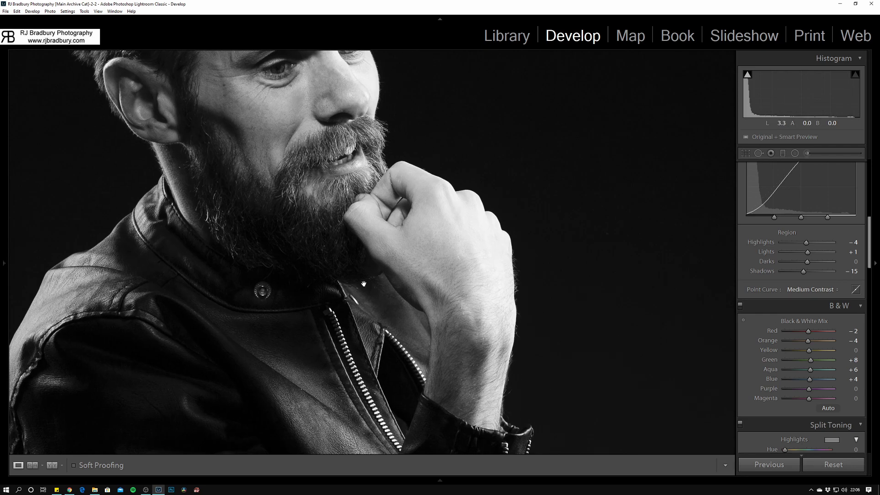
{"action": "left_click_drag", "start_coordinate": [364, 284], "coordinate": [365, 374]}
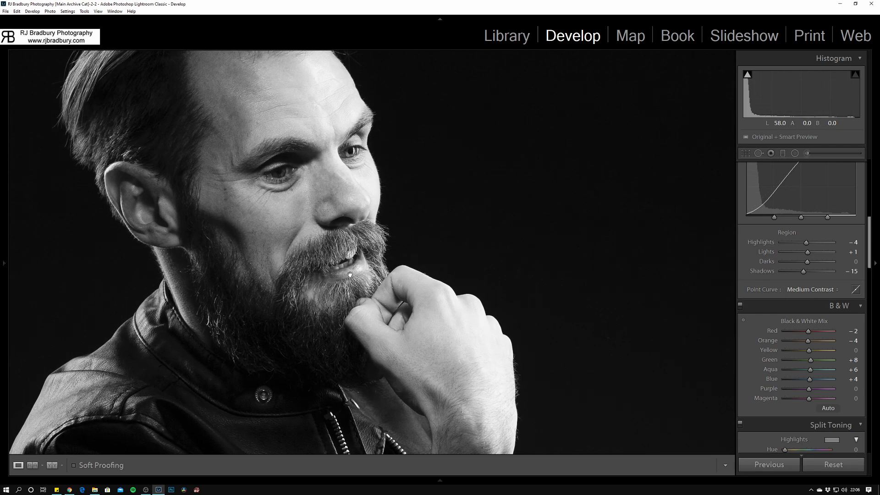
{"action": "left_click_drag", "start_coordinate": [254, 213], "coordinate": [266, 294]}
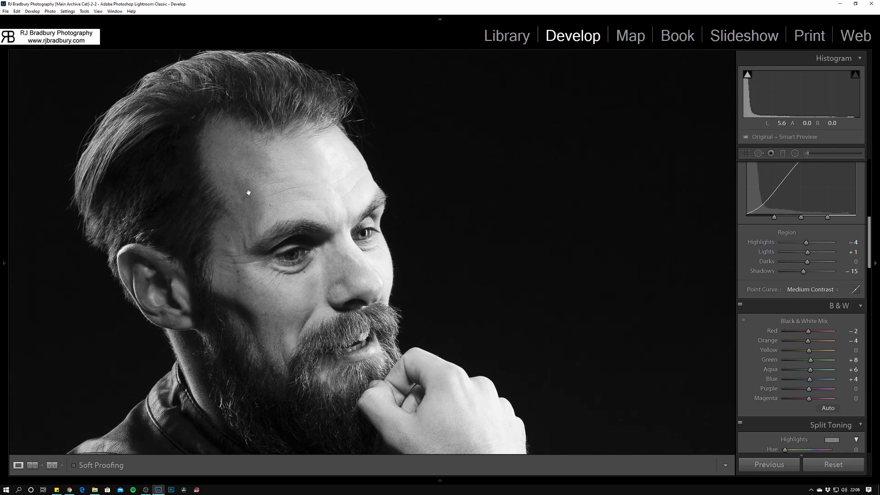
{"action": "left_click", "coordinate": [323, 272]}
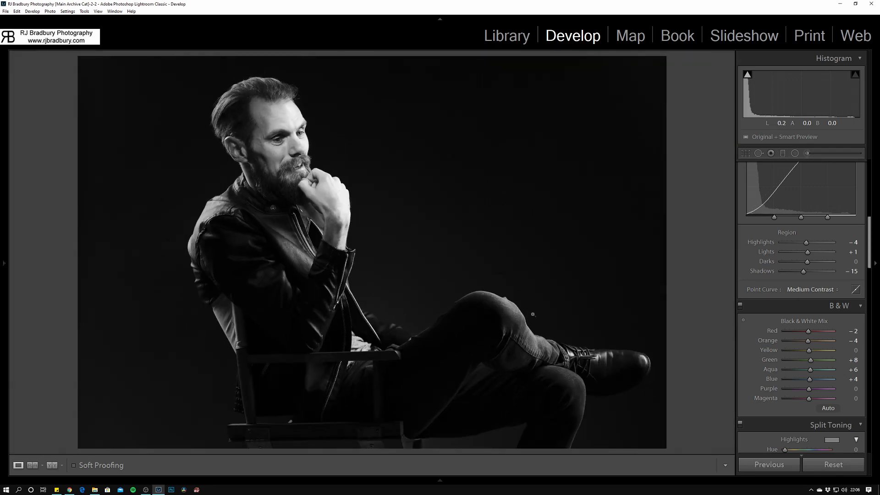
- Set the Split Toning highlights to Hue 59 with Saturation 0
{"action": "scroll", "coordinate": [800, 368], "scroll_direction": "down", "scroll_amount": 10}
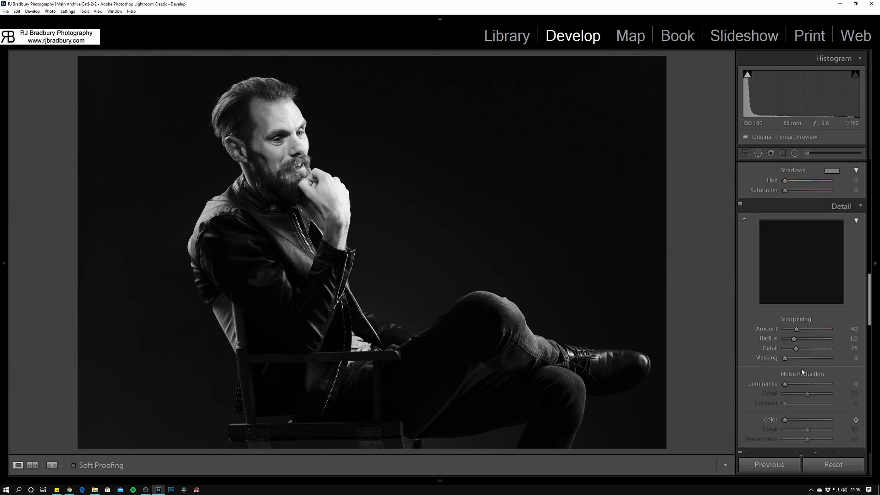
{"action": "scroll", "coordinate": [801, 368], "scroll_direction": "up", "scroll_amount": 5}
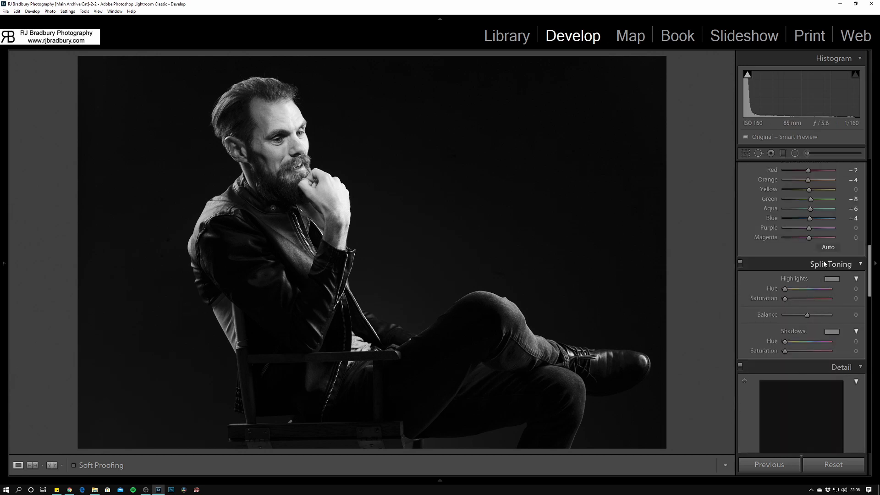
{"action": "left_click", "coordinate": [831, 278]}
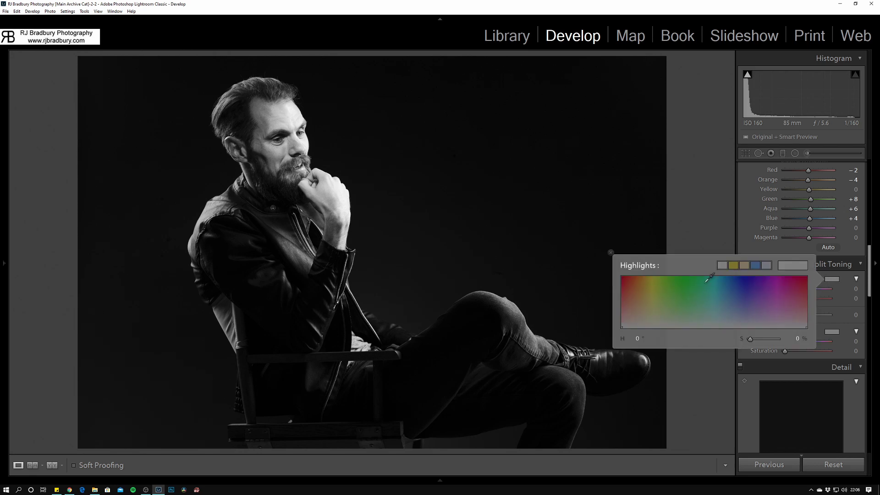
{"action": "mouse_move", "coordinate": [651, 320]}
{"action": "left_mouse_down"}
{"action": "mouse_move", "coordinate": [654, 289]}
{"action": "mouse_move", "coordinate": [651, 327]}
{"action": "left_mouse_up"}
{"action": "left_click", "coordinate": [610, 252]}
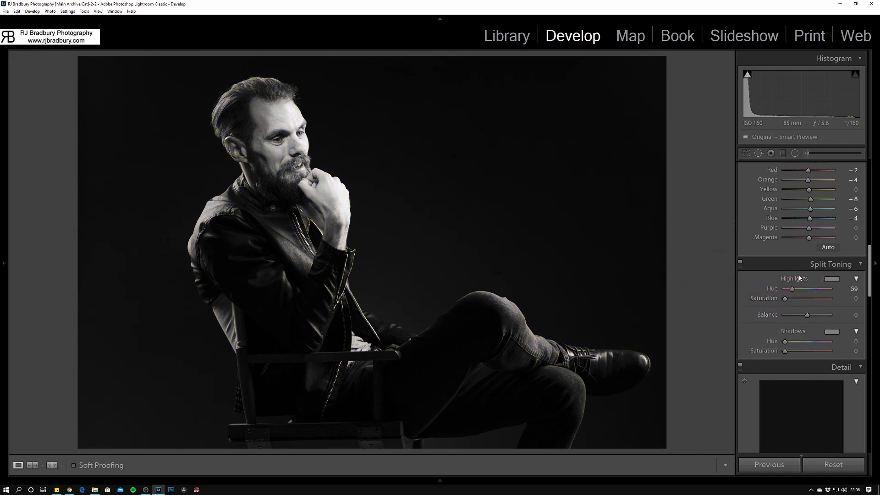
- Raise the Darks region of the tone curve to +5
{"action": "scroll", "coordinate": [799, 275], "scroll_direction": "up", "scroll_amount": 2}
{"action": "scroll", "coordinate": [799, 284], "scroll_direction": "down", "scroll_amount": 5}
{"action": "scroll", "coordinate": [799, 284], "scroll_direction": "up", "scroll_amount": 5}
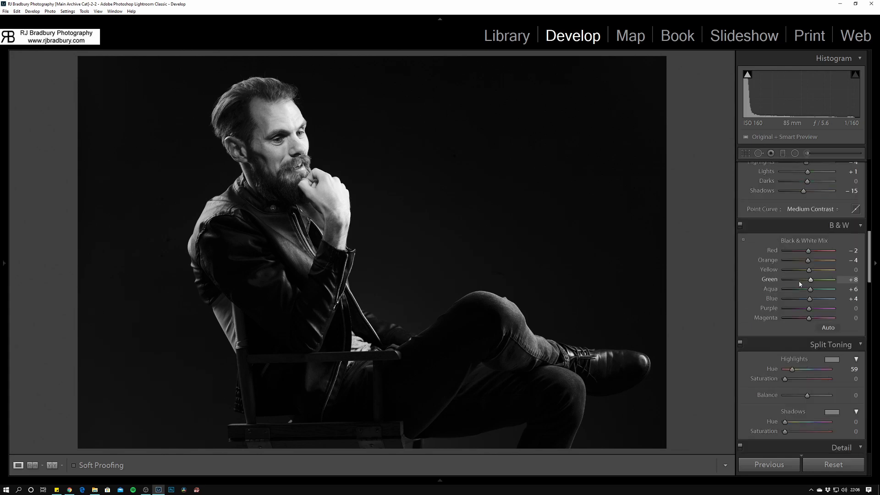
{"action": "left_click_drag", "start_coordinate": [319, 178], "coordinate": [561, 216]}
{"action": "left_click", "coordinate": [562, 228]}
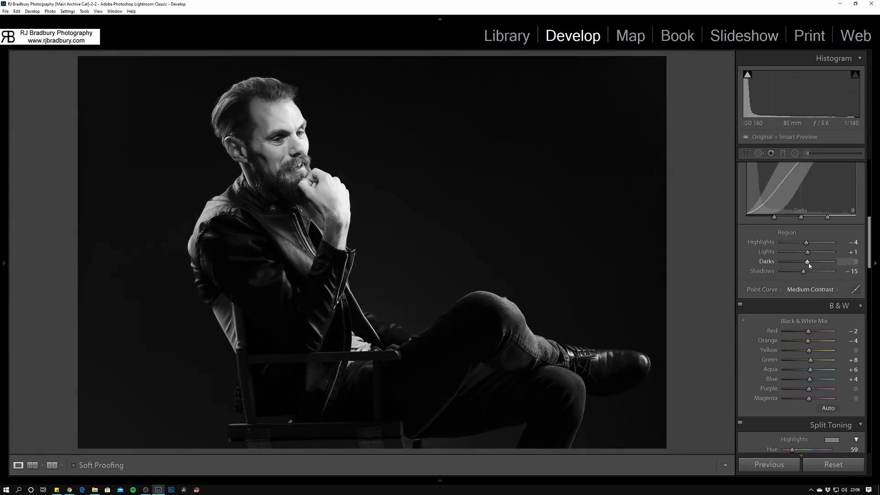
{"action": "left_click_drag", "start_coordinate": [808, 262], "coordinate": [810, 263]}
{"action": "mouse_move", "coordinate": [809, 264]}
{"action": "left_mouse_down"}
{"action": "mouse_move", "coordinate": [830, 268]}
{"action": "mouse_move", "coordinate": [808, 265]}
{"action": "left_mouse_up"}
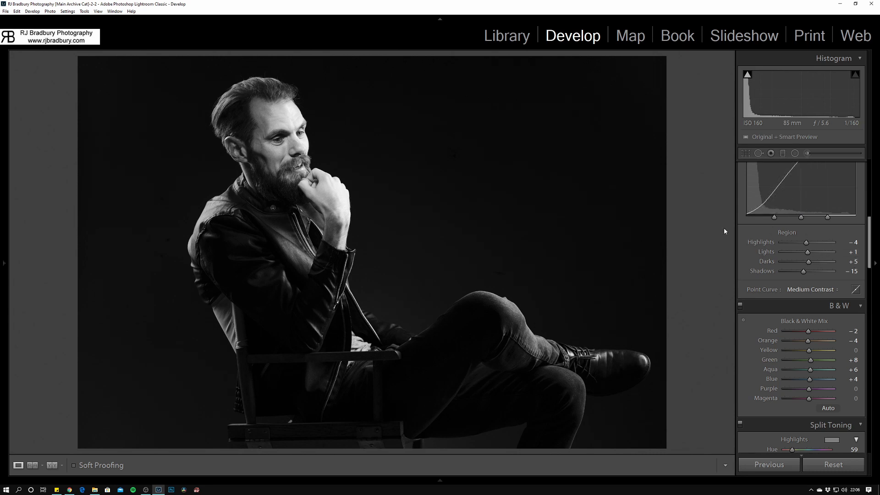
- Compare the Contrast extremes of -100 and +100 on the portrait, and set Contrast to +7
{"action": "scroll", "coordinate": [807, 275], "scroll_direction": "up", "scroll_amount": 5}
{"action": "left_click_drag", "start_coordinate": [809, 281], "coordinate": [774, 279]}
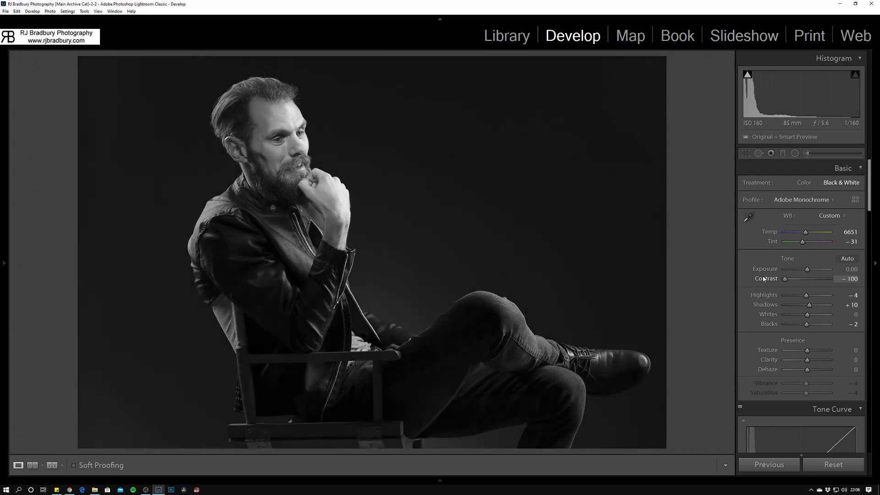
{"action": "left_click_drag", "start_coordinate": [773, 282], "coordinate": [853, 289]}
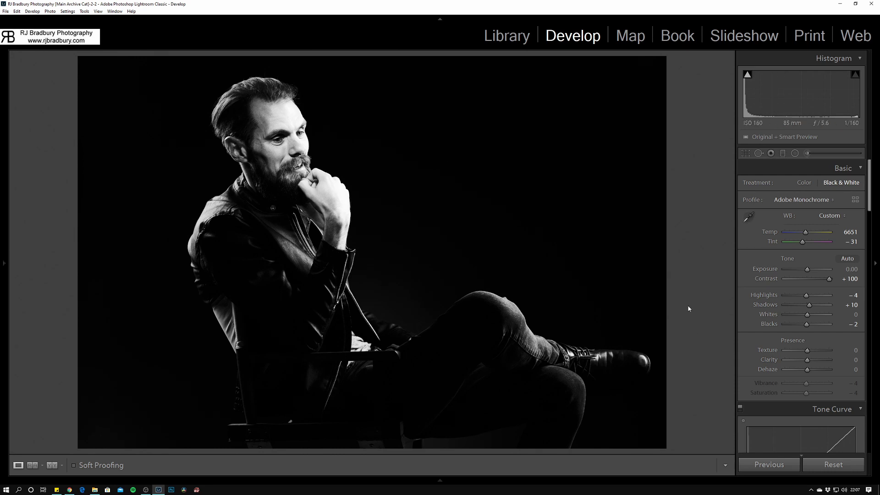
{"action": "left_click_drag", "start_coordinate": [829, 279], "coordinate": [808, 284]}
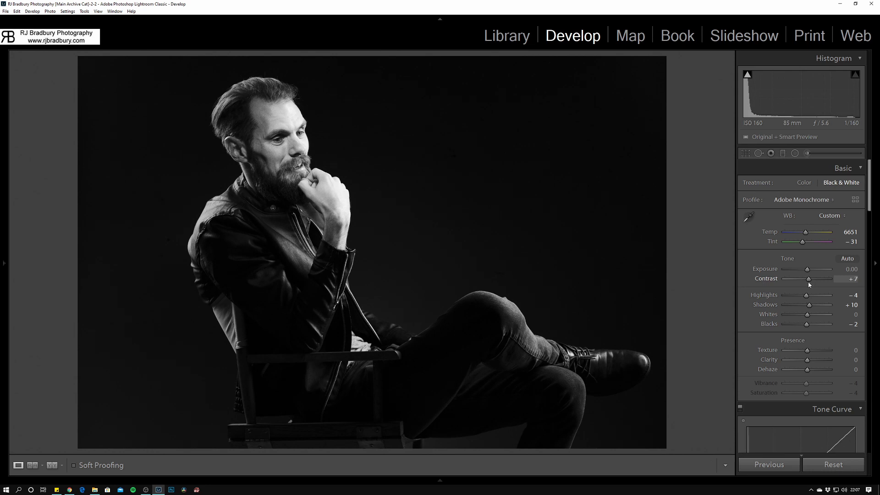
- Try lowering the Exposure to -0.10, checking the highlights on the hand at close zoom
{"action": "scroll", "coordinate": [838, 393], "scroll_direction": "down", "scroll_amount": 3}
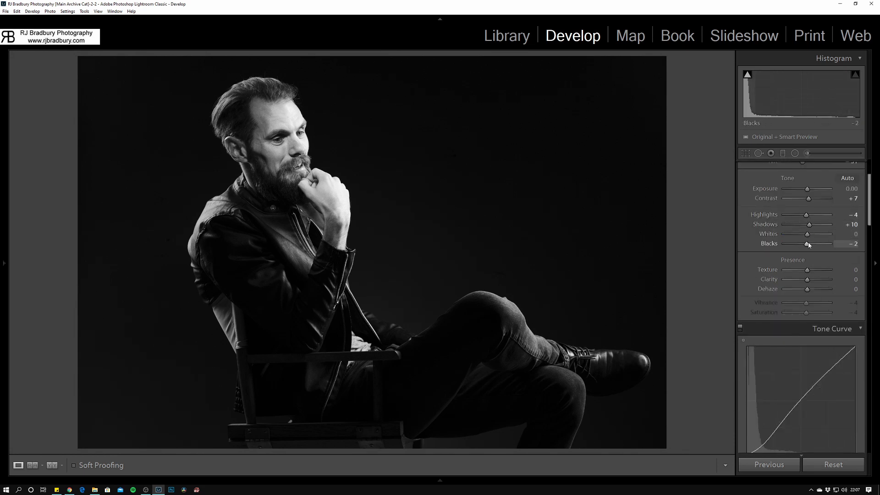
{"action": "scroll", "coordinate": [826, 307], "scroll_direction": "down", "scroll_amount": 5}
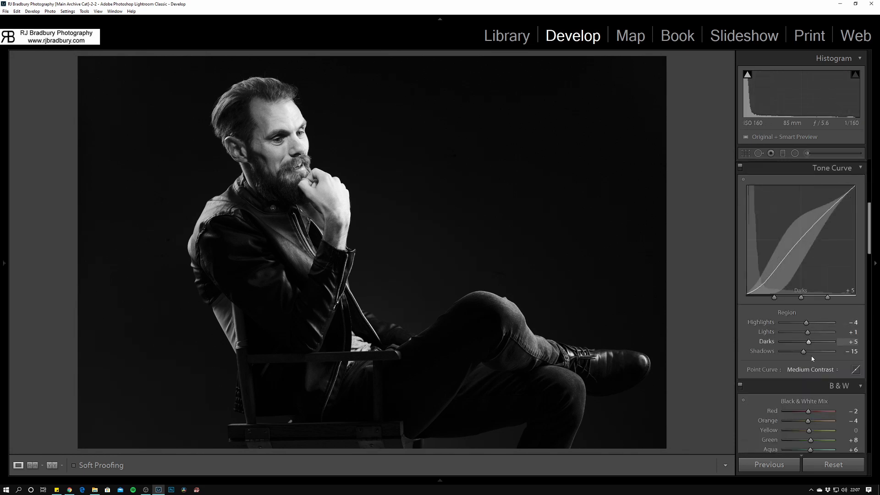
{"action": "scroll", "coordinate": [812, 328], "scroll_direction": "up", "scroll_amount": 5}
{"action": "scroll", "coordinate": [812, 328], "scroll_direction": "up", "scroll_amount": 3}
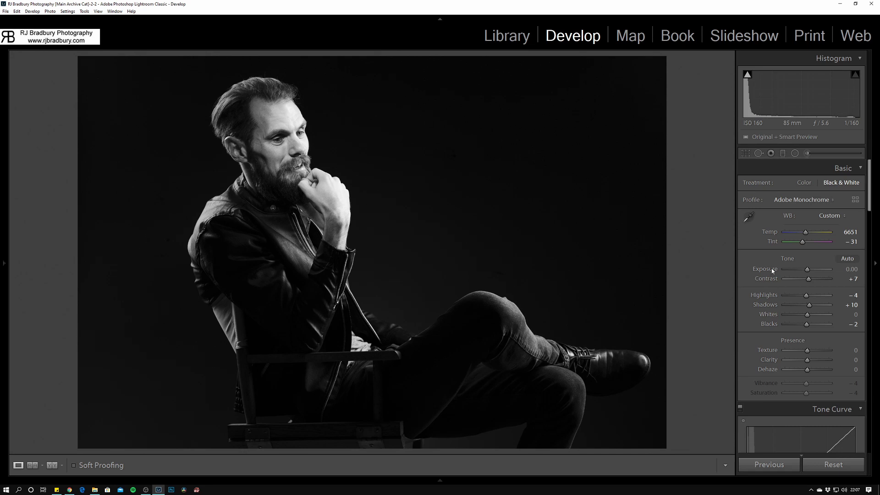
{"action": "key", "text": "period"}
{"action": "key", "text": "minus"}
{"action": "left_click", "coordinate": [336, 192]}
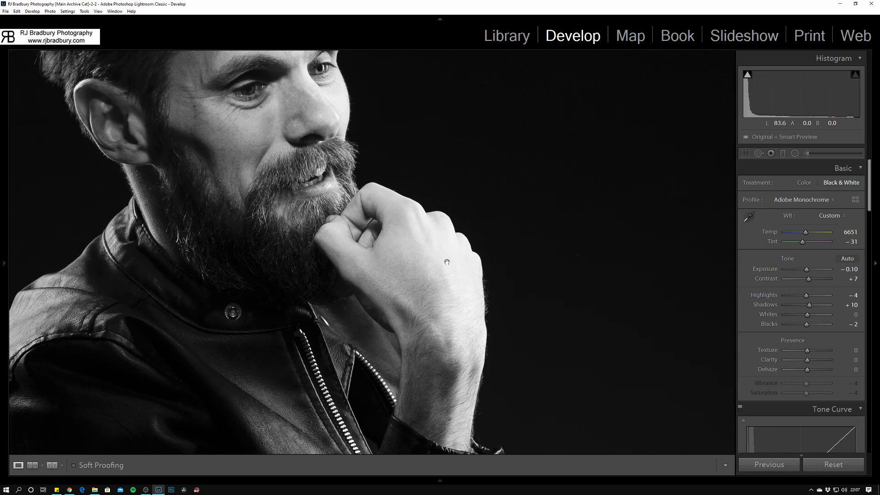
{"action": "left_click", "coordinate": [456, 259]}
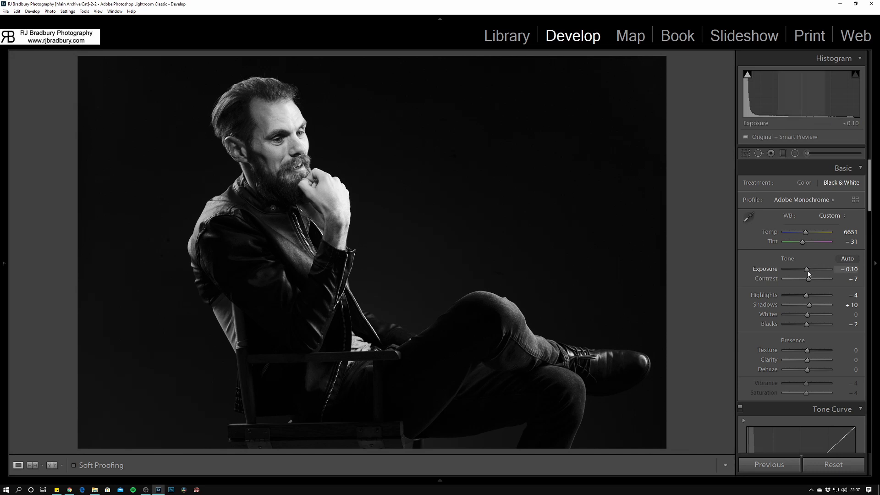
- Try brighter Exposure values of +1.28 and +0.97, and reset Exposure to 0.00
{"action": "left_click_drag", "start_coordinate": [808, 273], "coordinate": [815, 273]}
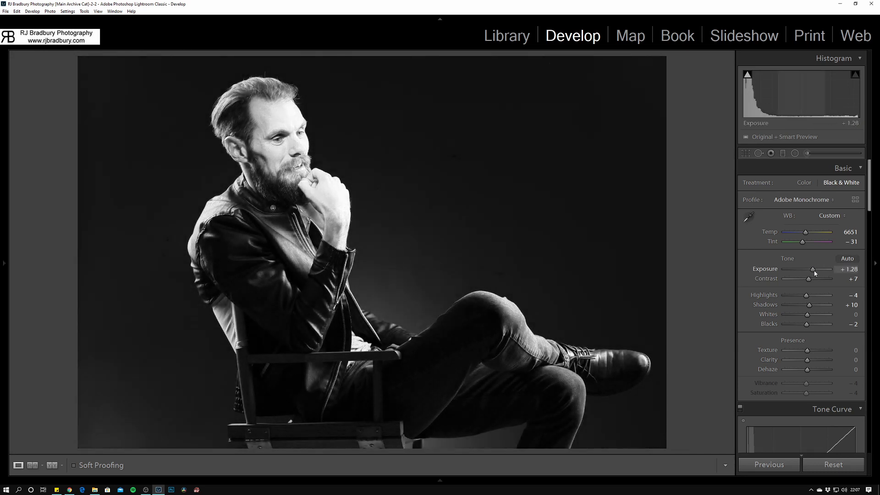
{"action": "left_click_drag", "start_coordinate": [814, 274], "coordinate": [814, 274]}
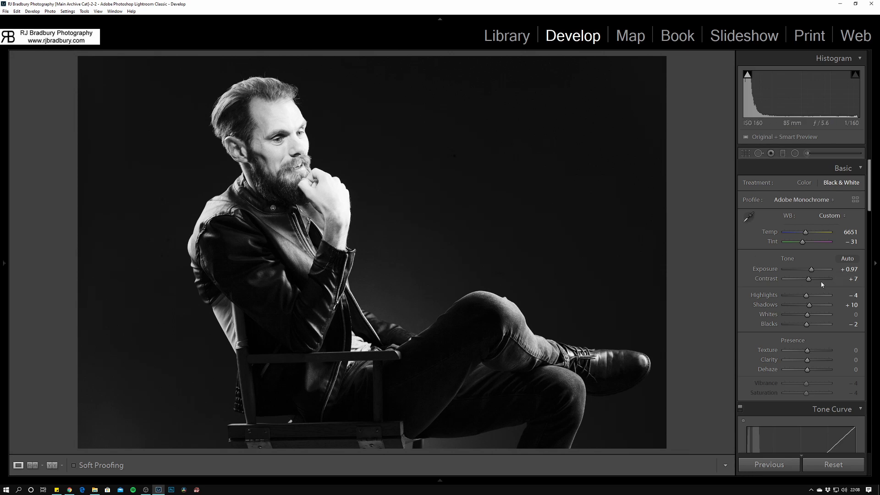
{"action": "double_click", "coordinate": [774, 269]}
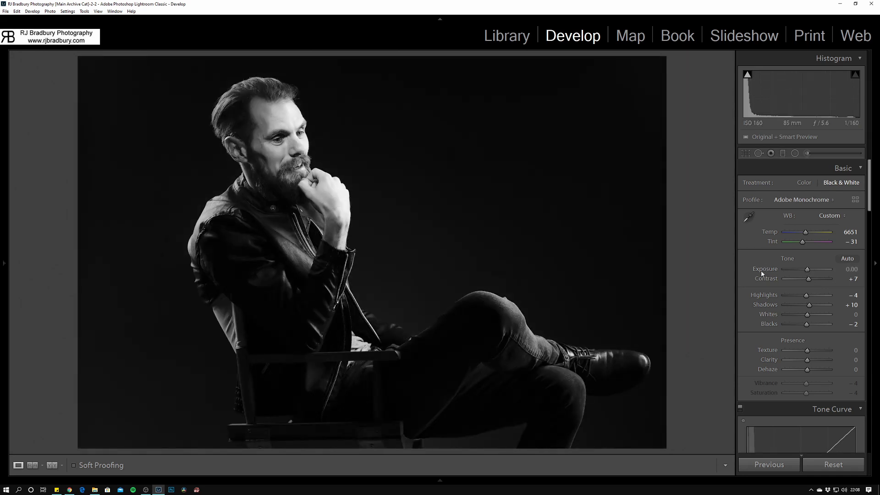
- Set the Exposure of the portrait to -0.10 and review the tone curve settings
{"action": "key", "text": "minus"}
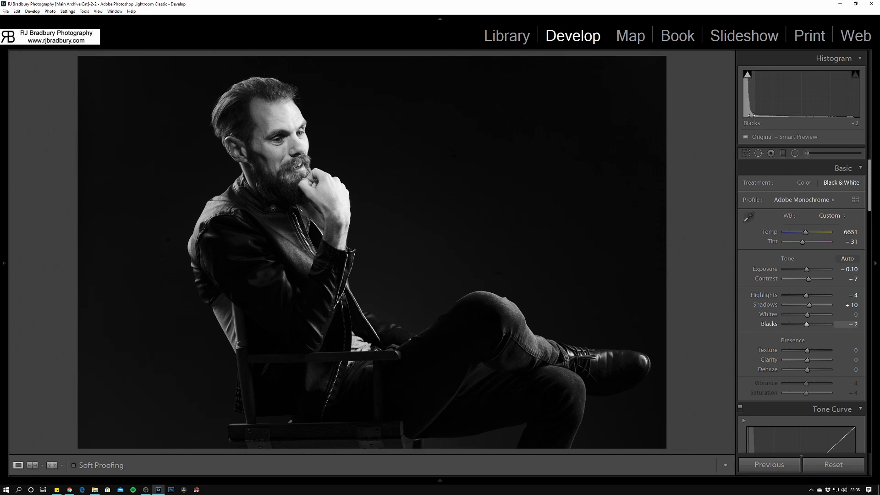
{"action": "scroll", "coordinate": [779, 293], "scroll_direction": "down", "scroll_amount": 5}
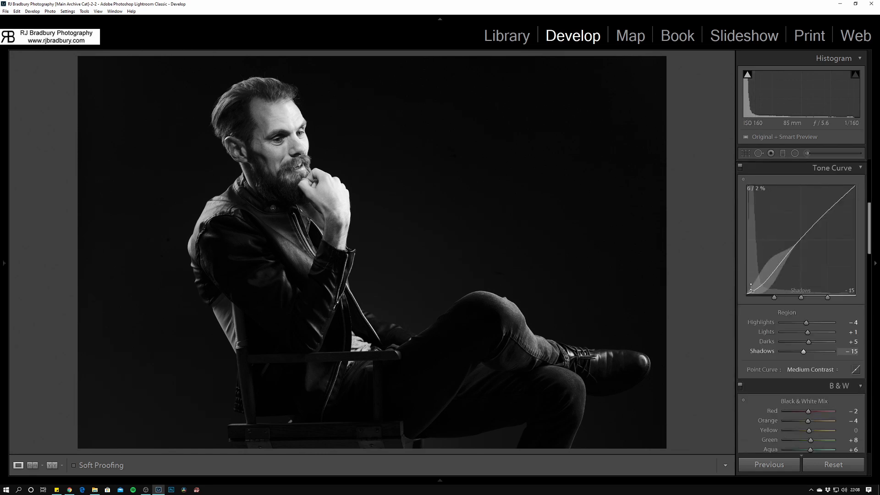
{"action": "scroll", "coordinate": [805, 245], "scroll_direction": "up", "scroll_amount": 5}
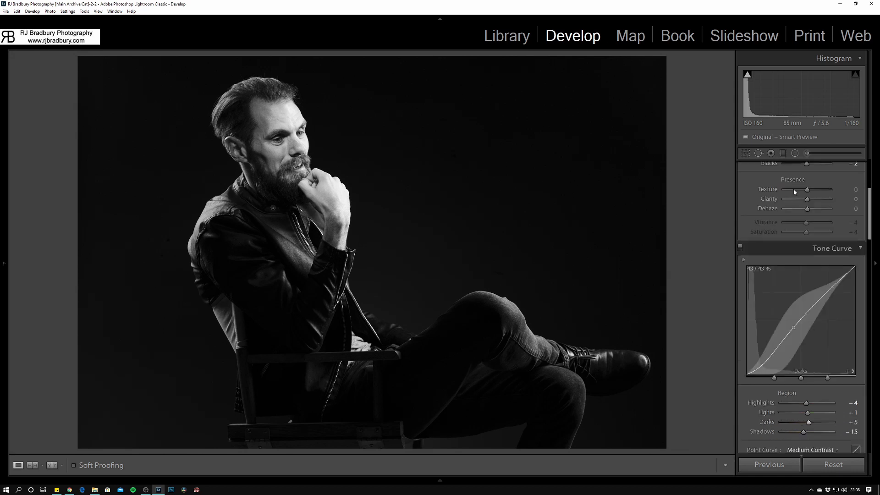
- Try the Shadows at +53, check the beard and jacket at close zoom, and set Shadows to +9
{"action": "mouse_move", "coordinate": [809, 306]}
{"action": "left_mouse_down"}
{"action": "mouse_move", "coordinate": [828, 311]}
{"action": "mouse_move", "coordinate": [817, 312]}
{"action": "left_mouse_up"}
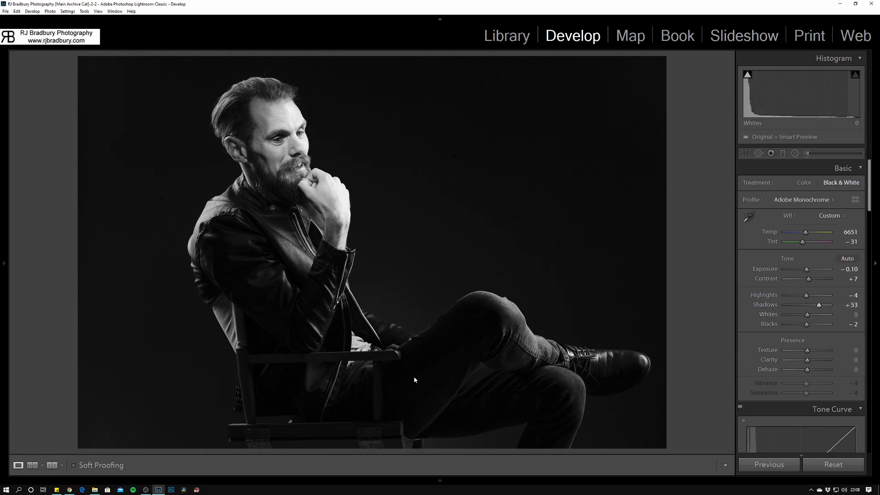
{"action": "left_click", "coordinate": [292, 177]}
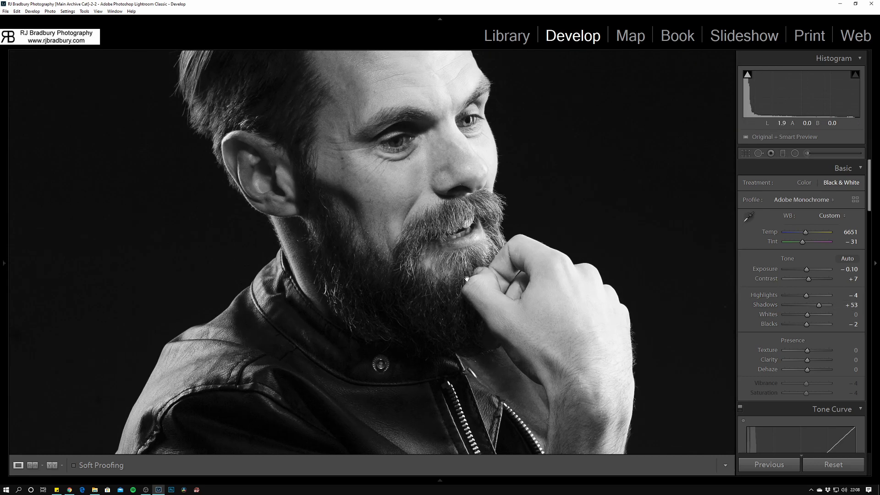
{"action": "left_click", "coordinate": [409, 243]}
{"action": "left_click_drag", "start_coordinate": [821, 305], "coordinate": [810, 311]}
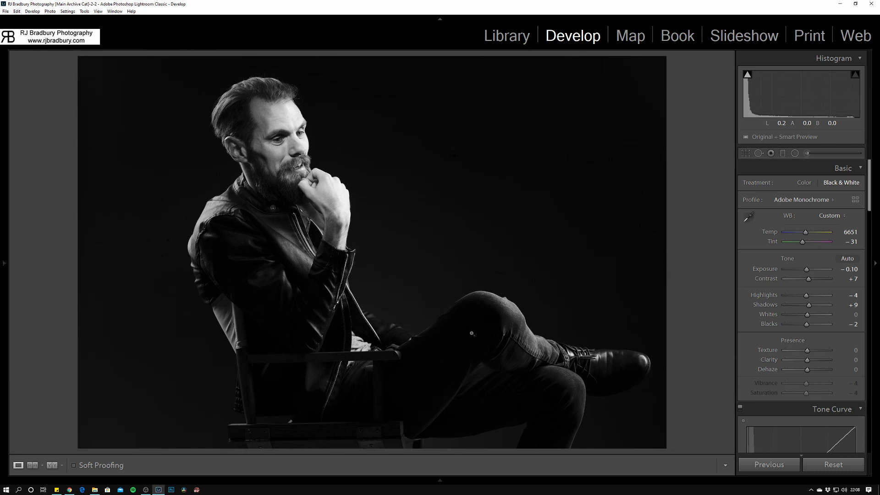
- Open the portrait in Adobe Photoshop CC 2019 for editing and duplicate the Background layer as RT
{"action": "right_click", "coordinate": [414, 73]}
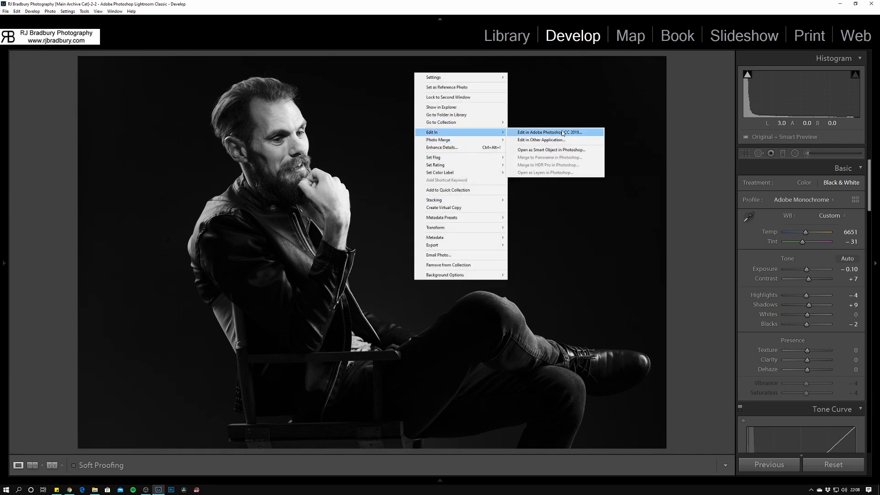
{"action": "left_click", "coordinate": [563, 132]}
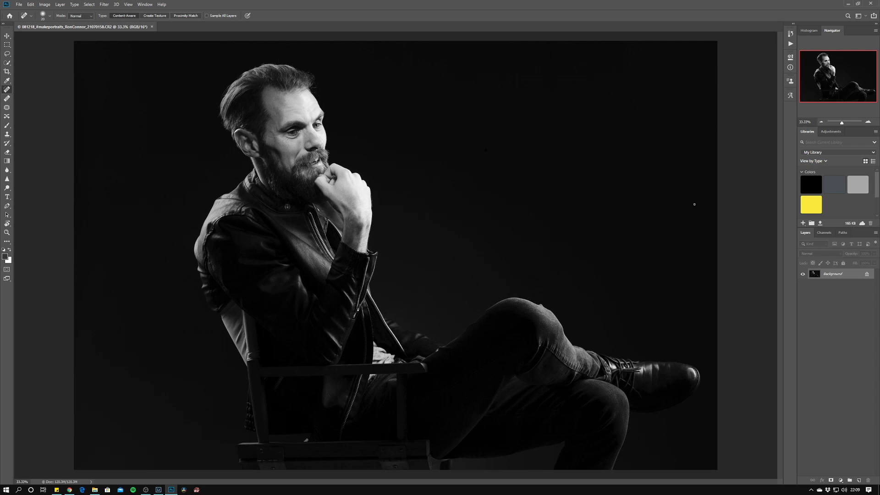
{"action": "right_click", "coordinate": [823, 275]}
{"action": "left_click", "coordinate": [834, 291]}
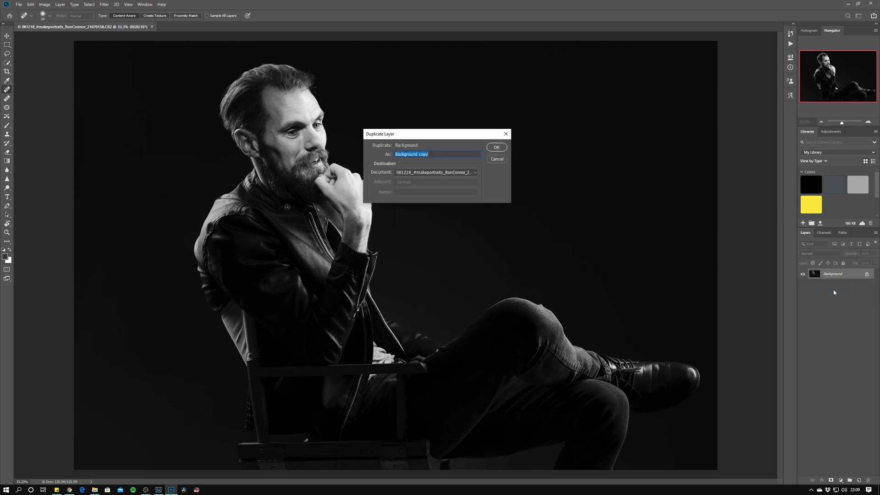
{"action": "type", "text": "RT"}
{"action": "left_click", "coordinate": [495, 148]}
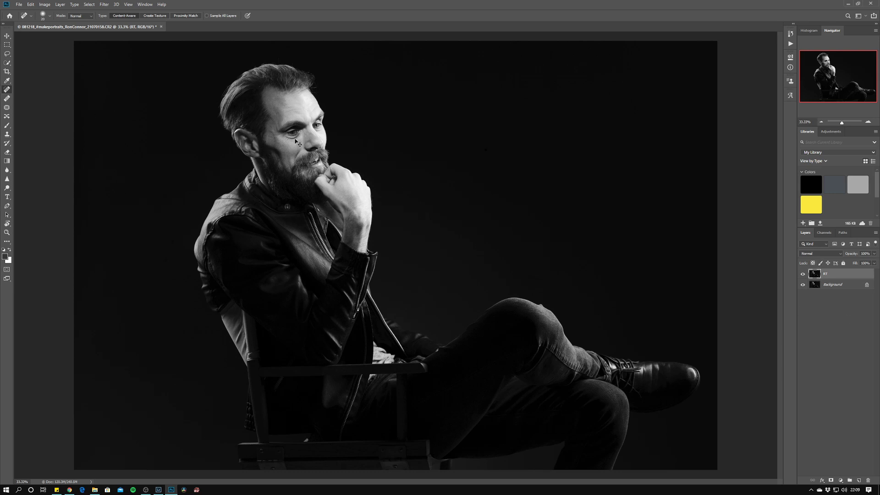
- Inspect the face, hand, jacket and chair at 100% zoom for small blemishes, with a reduced Spot Healing Brush at hand
{"action": "scroll", "coordinate": [297, 143], "scroll_direction": "up", "scroll_amount": 3}
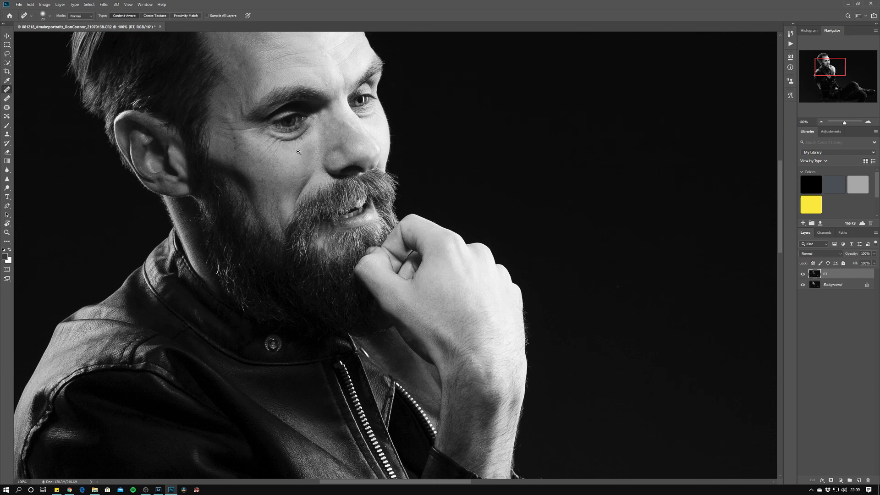
{"action": "left_click_drag", "start_coordinate": [328, 158], "coordinate": [331, 229]}
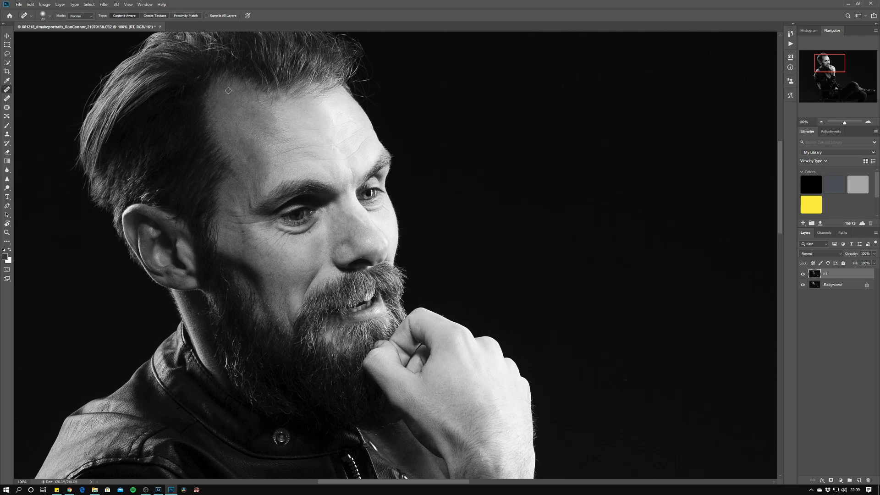
{"action": "key", "text": "bracketleft"}
{"action": "scroll", "coordinate": [363, 250], "scroll_direction": "down", "scroll_amount": 2}
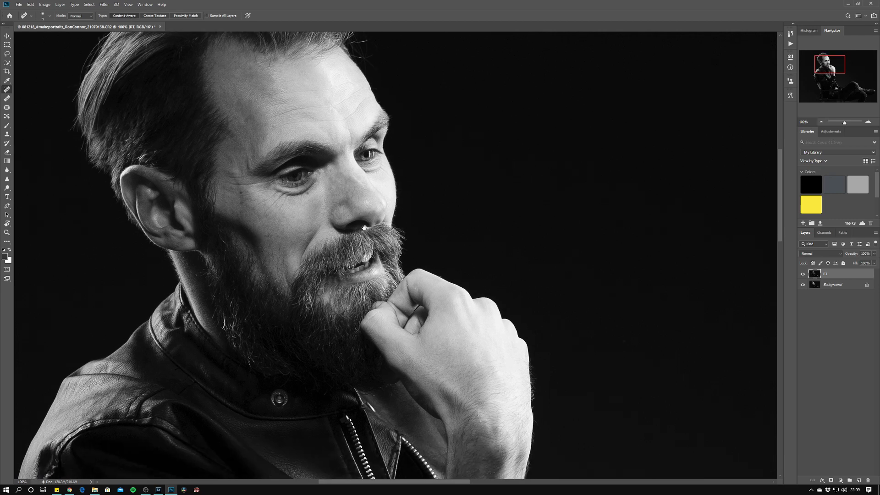
{"action": "scroll", "coordinate": [297, 250], "scroll_direction": "up", "scroll_amount": 3}
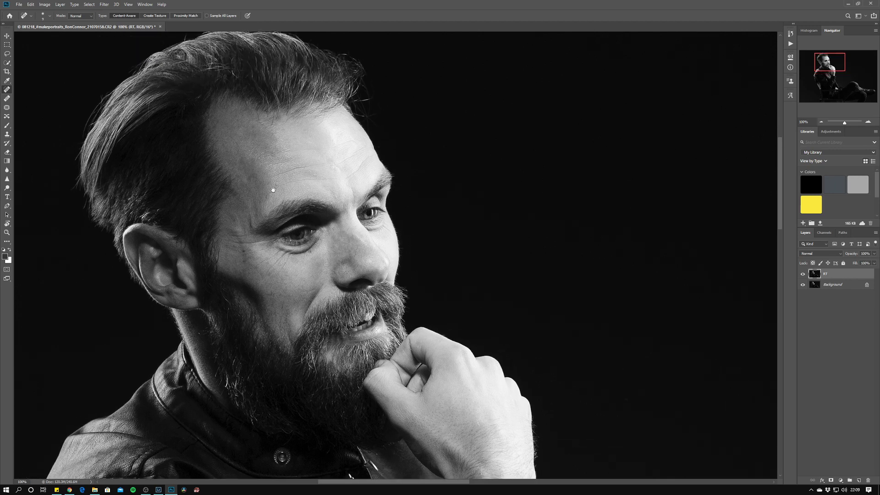
{"action": "left_click_drag", "start_coordinate": [324, 188], "coordinate": [342, 225]}
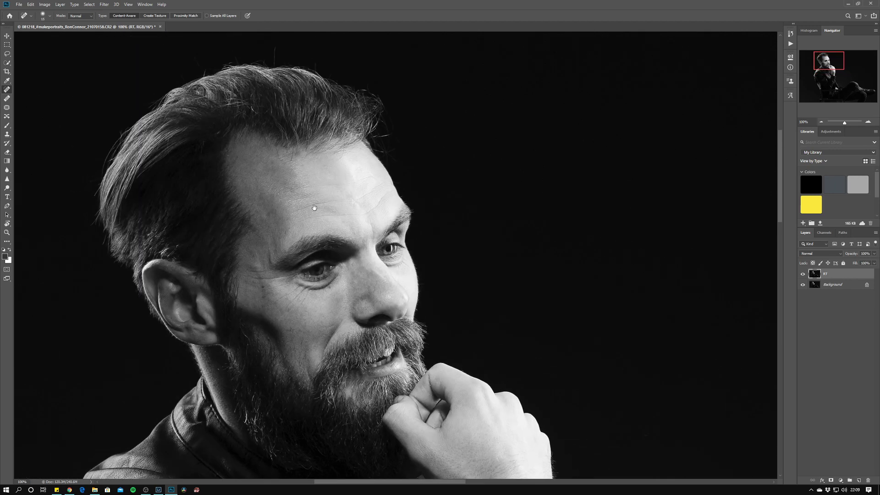
{"action": "left_click_drag", "start_coordinate": [288, 168], "coordinate": [359, 102]}
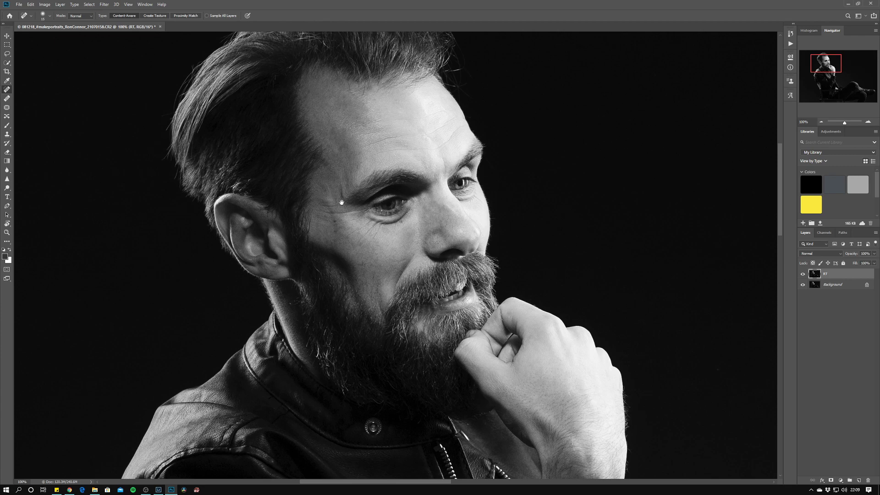
{"action": "left_click_drag", "start_coordinate": [507, 395], "coordinate": [417, 204]}
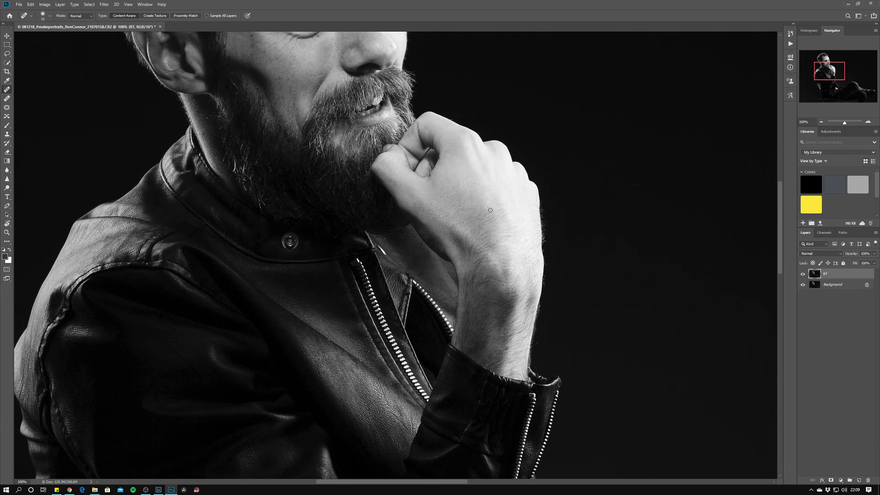
{"action": "left_click_drag", "start_coordinate": [506, 235], "coordinate": [508, 188]}
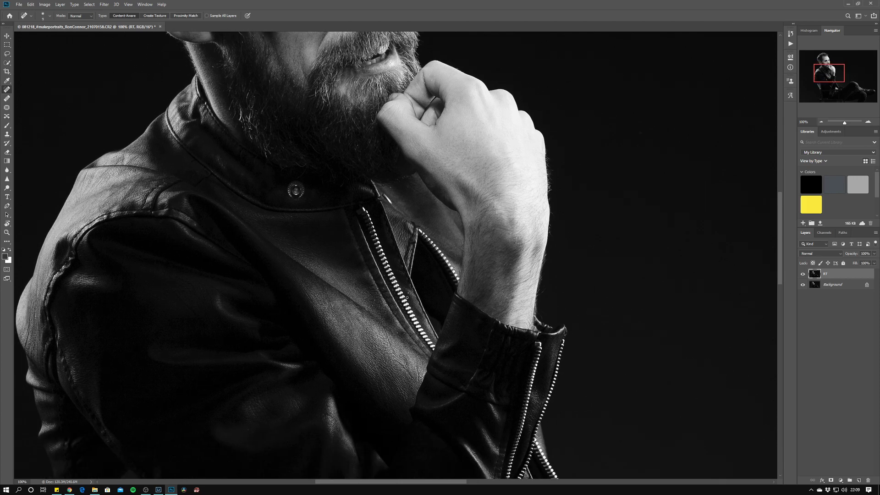
{"action": "left_click_drag", "start_coordinate": [390, 313], "coordinate": [403, 133]}
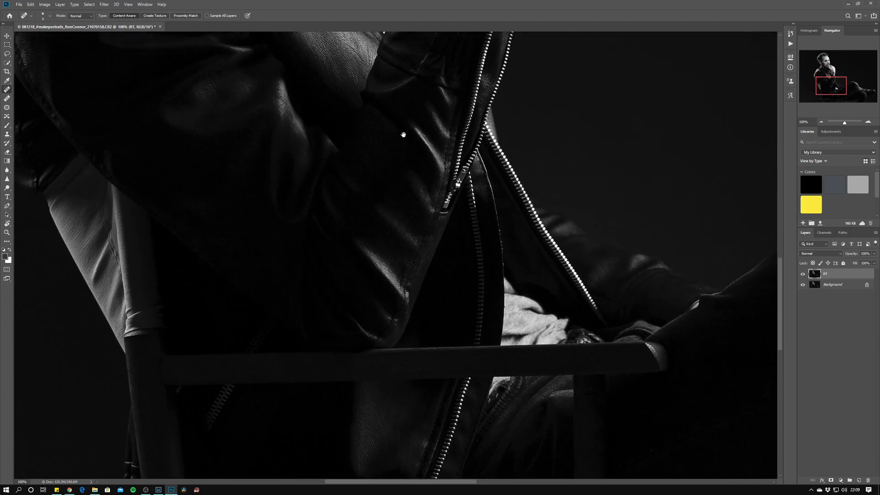
{"action": "left_click_drag", "start_coordinate": [404, 262], "coordinate": [128, 252]}
{"action": "left_click_drag", "start_coordinate": [325, 187], "coordinate": [476, 373]}
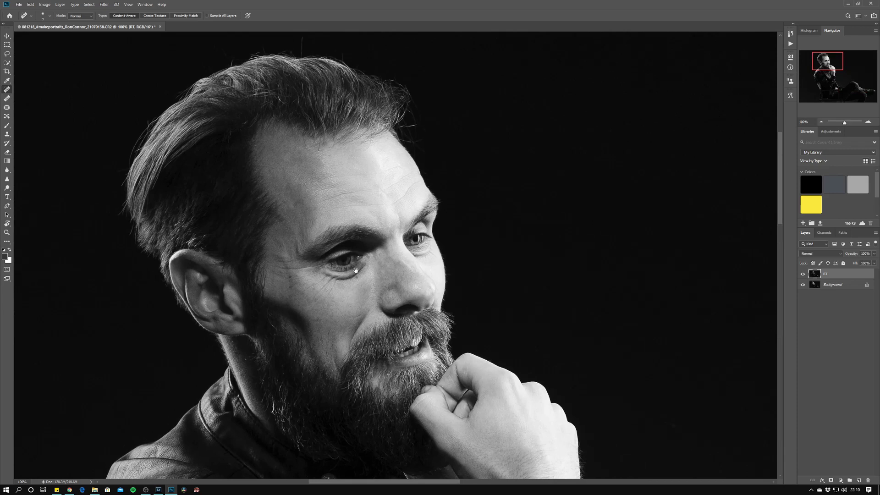
- Sharpen the beard on the RT layer using the Sharpen tool at 5% strength with an enlarged brush
{"action": "left_click", "coordinate": [7, 179]}
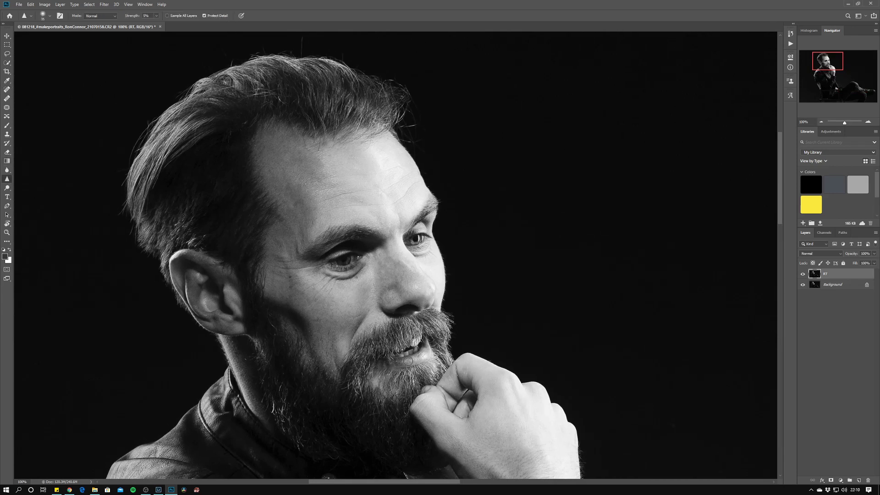
{"action": "right_click", "coordinate": [391, 362]}
{"action": "key", "text": "Escape"}
{"action": "key", "text": "bracketright"}
{"action": "key", "text": "bracketright"}
{"action": "key", "text": "bracketright"}
{"action": "key", "text": "bracketright"}
{"action": "key", "text": "bracketright"}
{"action": "key", "text": "bracketright"}
{"action": "key", "text": "bracketright"}
{"action": "left_click_drag", "start_coordinate": [310, 403], "coordinate": [281, 334]}
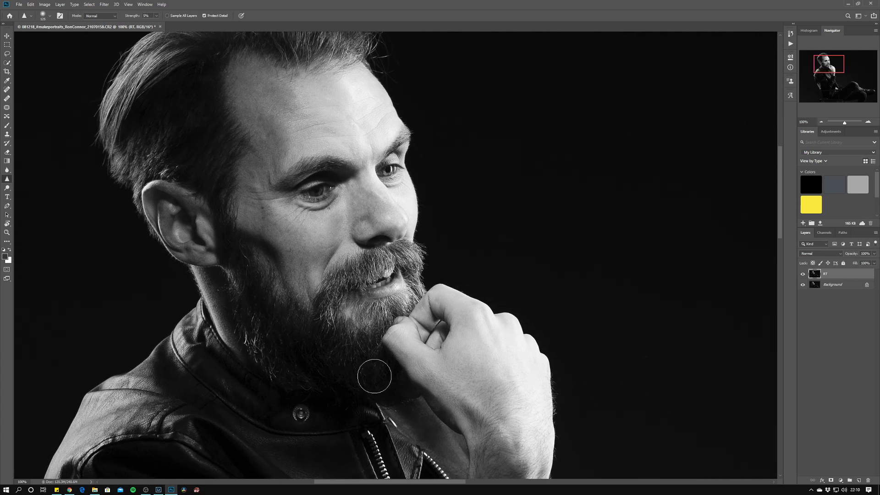
- Sharpen the finer details of the face and hair with a smaller Sharpen brush, finishing with the whole portrait in view
{"action": "key", "text": "bracketleft"}
{"action": "key", "text": "bracketleft"}
{"action": "key", "text": "bracketleft"}
{"action": "key", "text": "bracketright"}
{"action": "key", "text": "bracketleft"}
{"action": "key", "text": "bracketleft"}
{"action": "key", "text": "bracketleft"}
{"action": "key", "text": "bracketleft"}
{"action": "key", "text": "bracketleft"}
{"action": "key", "text": "bracketleft"}
{"action": "key", "text": "bracketleft"}
{"action": "key", "text": "bracketright"}
{"action": "left_click_drag", "start_coordinate": [283, 172], "coordinate": [286, 204]}
{"action": "key", "text": "ctrl+0"}
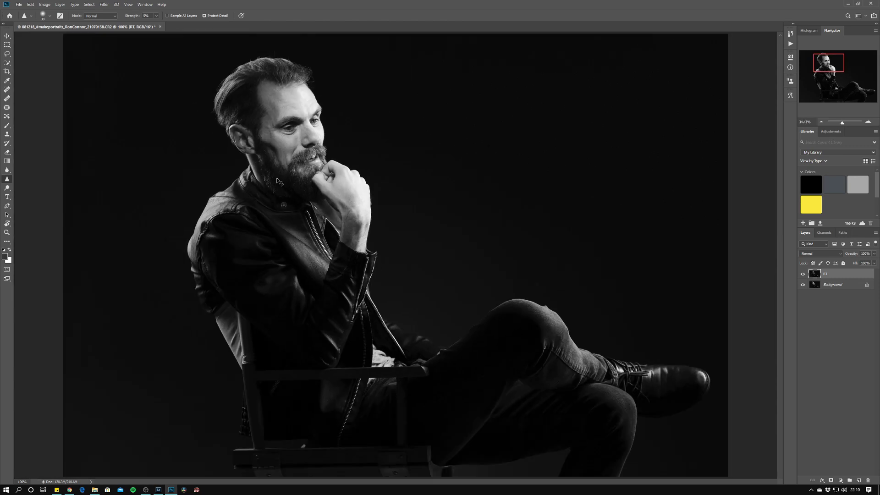
- Apply an Unsharp Mask to the RT layer with Amount 54%, Radius 0.3 pixels and Threshold 3, previewing it on the eye
{"action": "left_click", "coordinate": [104, 5]}
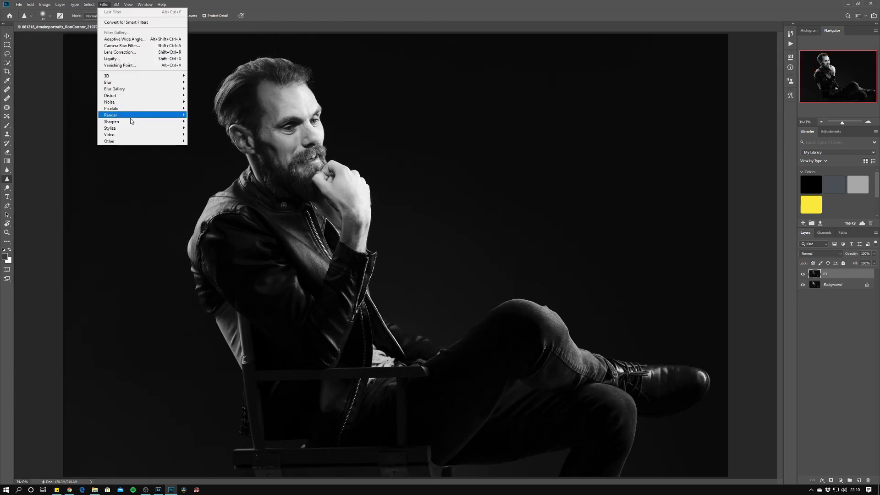
{"action": "mouse_move", "coordinate": [133, 121]}
{"action": "left_click", "coordinate": [203, 154]}
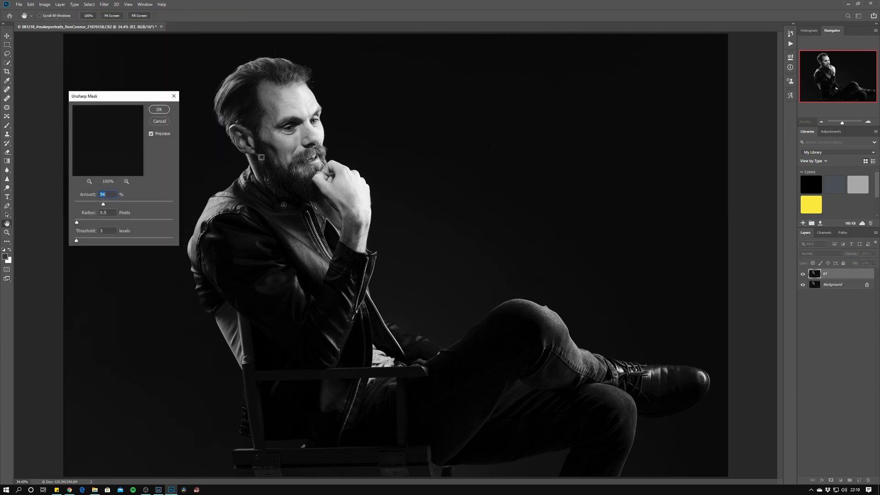
{"action": "left_click", "coordinate": [285, 131]}
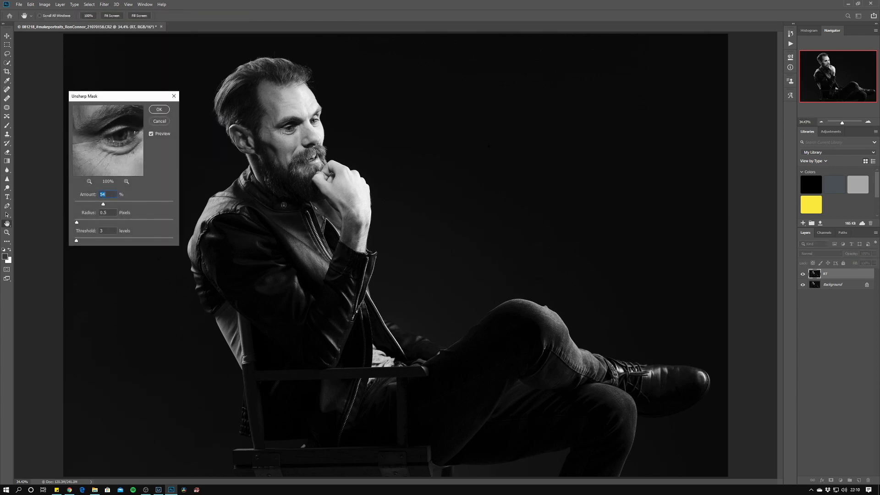
{"action": "left_click", "coordinate": [159, 109]}
{"action": "left_click", "coordinate": [7, 179]}
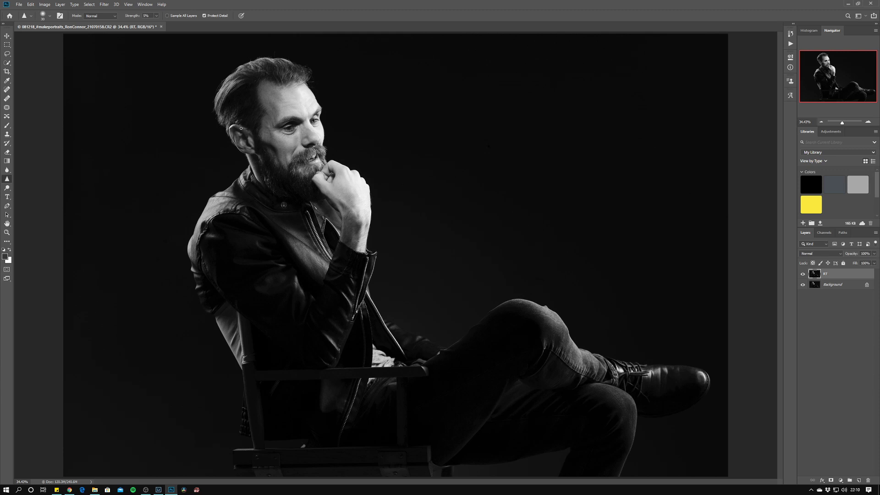
- Save the retouched portrait and close the document
{"action": "left_click", "coordinate": [19, 5]}
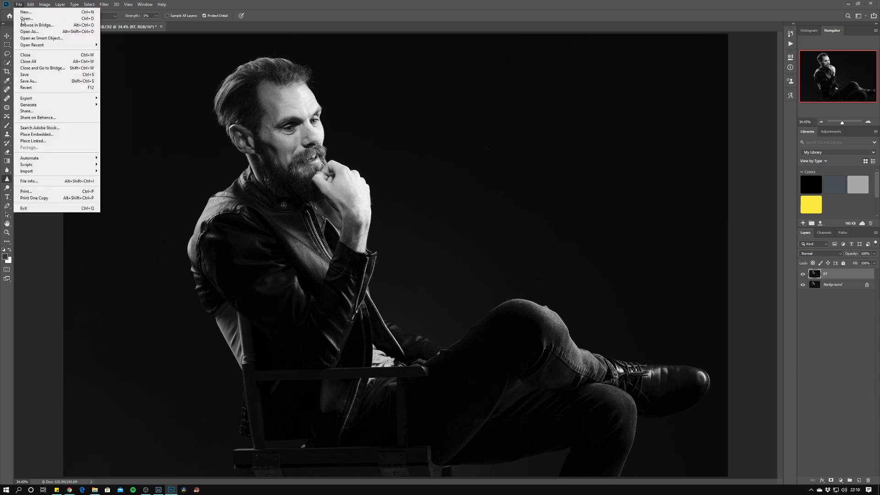
{"action": "left_click", "coordinate": [32, 74]}
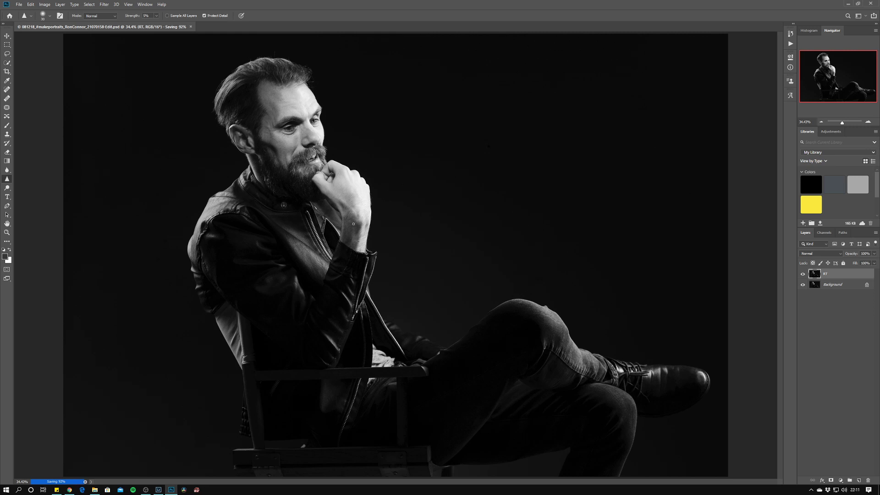
{"action": "left_click", "coordinate": [167, 27]}
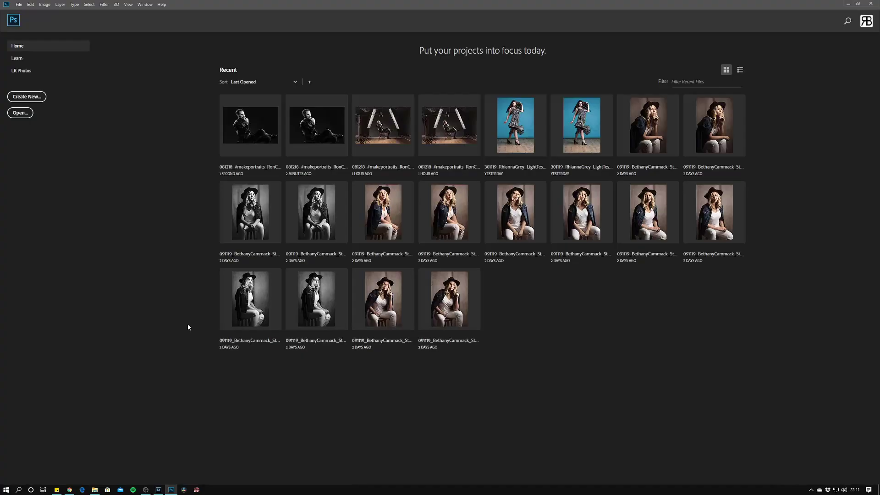
- Switch to Lightroom Classic, select the edited PSD of the portrait in the Pixapro Blog collection and check the face at close zoom
{"action": "left_click", "coordinate": [161, 490]}
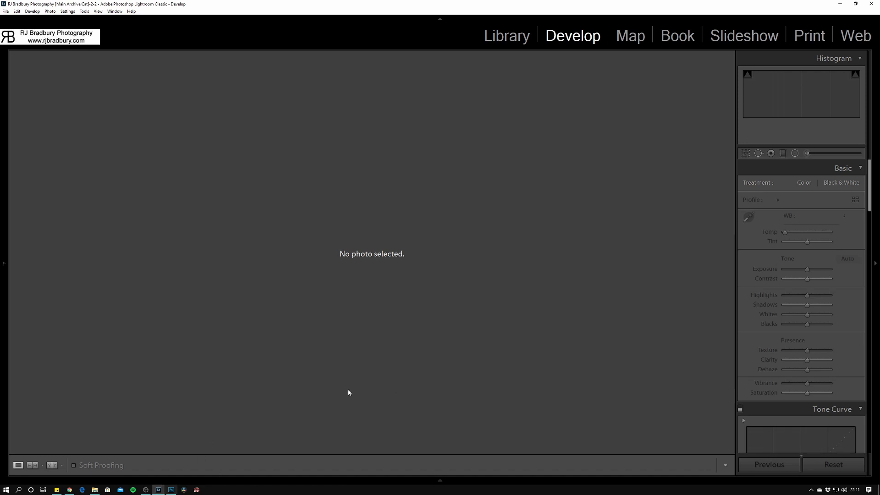
{"action": "left_click", "coordinate": [441, 480]}
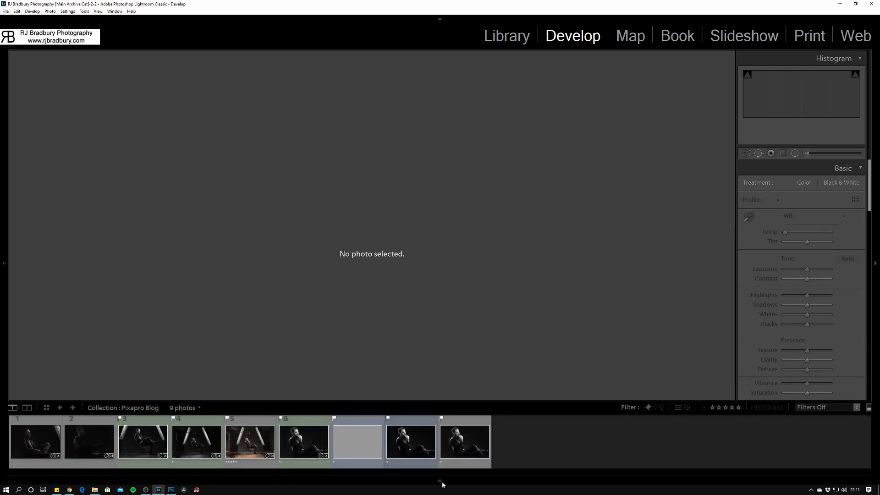
{"action": "left_click", "coordinate": [356, 441]}
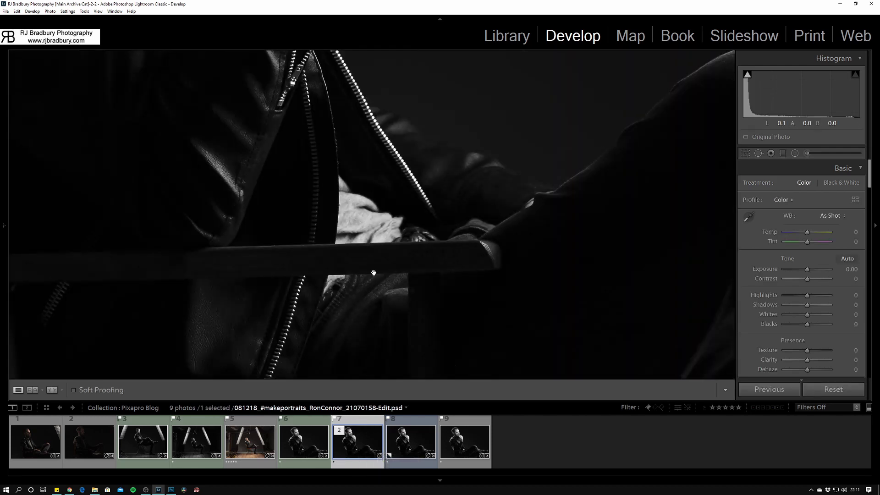
{"action": "left_click", "coordinate": [374, 272]}
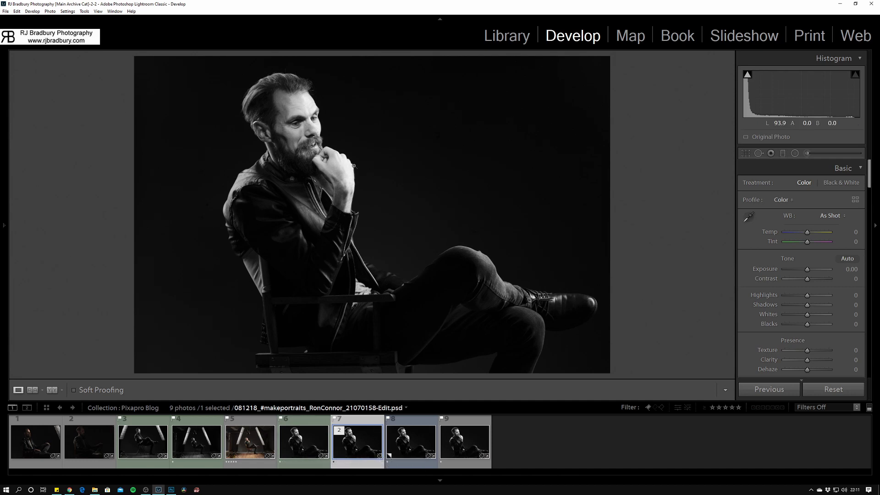
{"action": "left_click", "coordinate": [304, 144]}
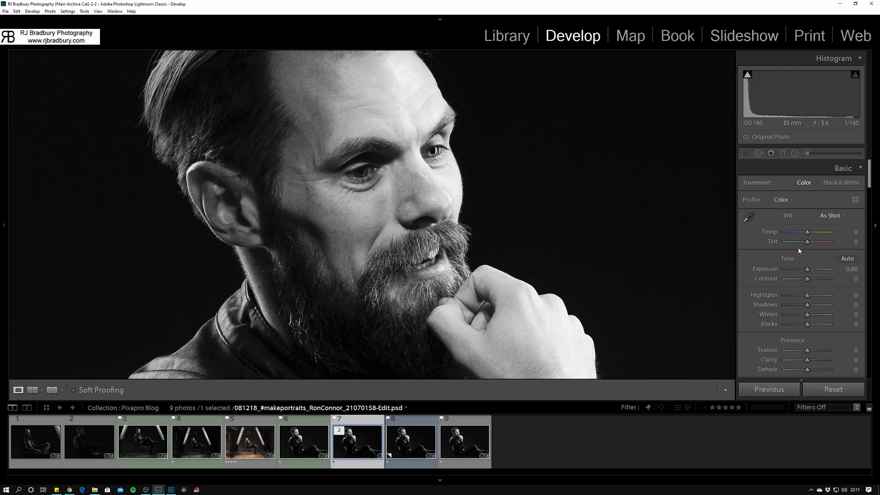
- Sharpen the edited portrait with Amount 9, Radius 1.1, Detail 37 and Masking 81, finishing with the whole image in view
{"action": "scroll", "coordinate": [798, 247], "scroll_direction": "down", "scroll_amount": 15}
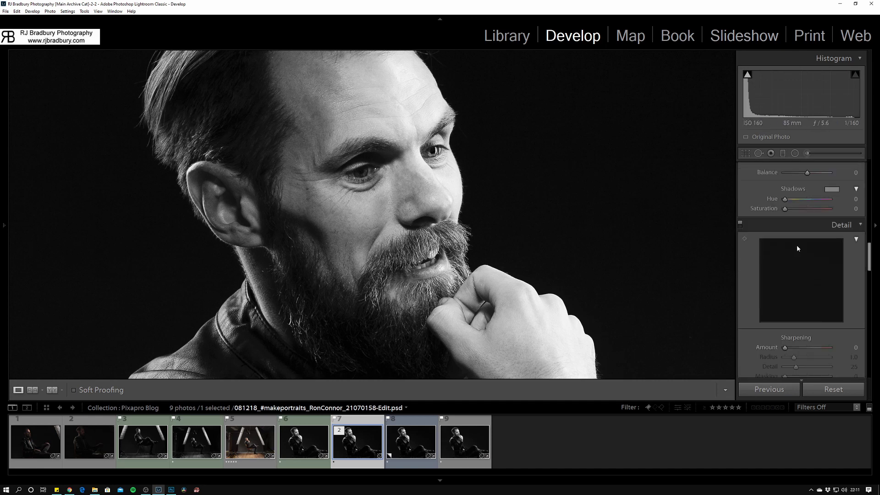
{"action": "scroll", "coordinate": [797, 248], "scroll_direction": "down", "scroll_amount": 2}
{"action": "key", "text": "alt"}
{"action": "left_click", "coordinate": [788, 285]}
{"action": "left_click_drag", "start_coordinate": [784, 313], "coordinate": [801, 304]}
{"action": "left_click_drag", "start_coordinate": [786, 285], "coordinate": [786, 289]}
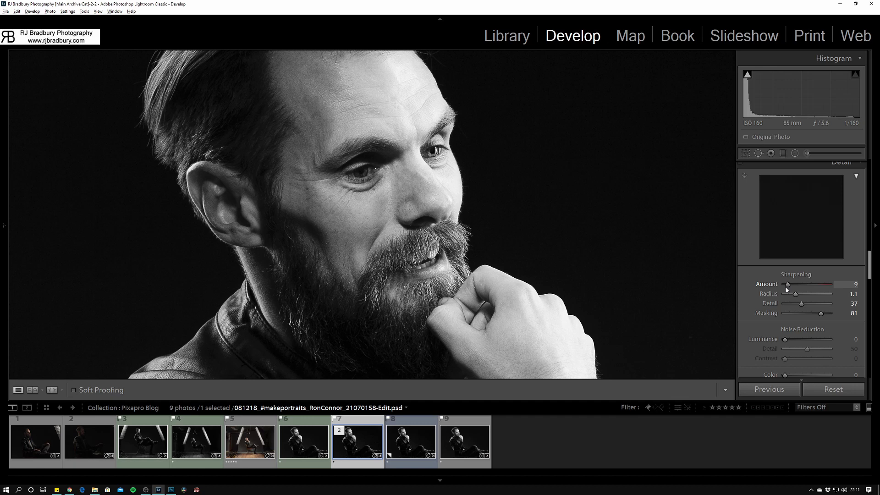
{"action": "left_click_drag", "start_coordinate": [786, 288], "coordinate": [786, 289]}
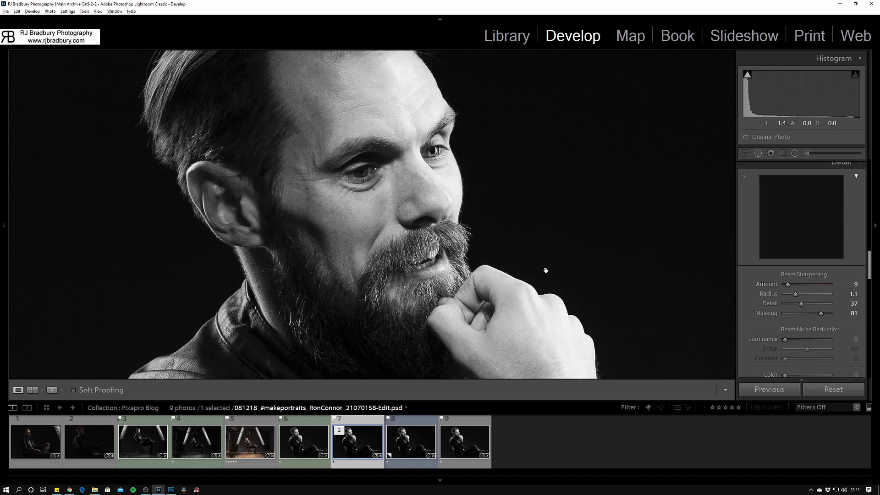
{"action": "left_click", "coordinate": [393, 197]}
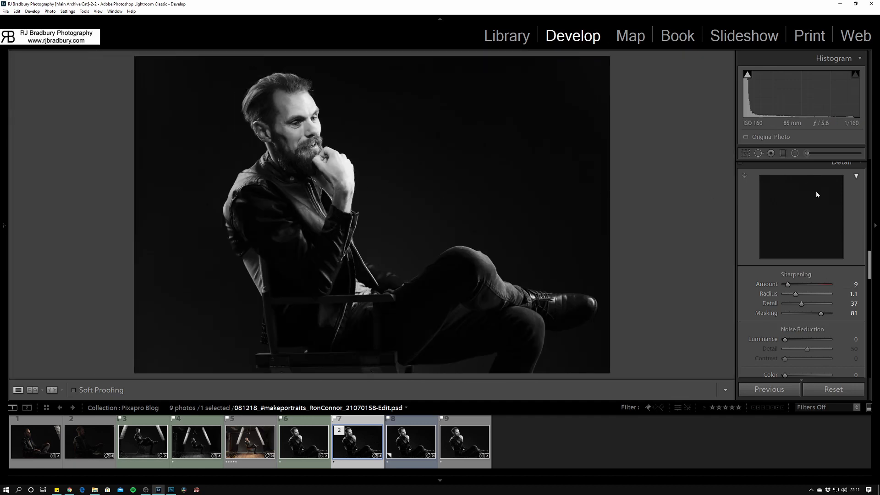
- Set the portrait's Texture to +2 and Clarity to +4, leaving Dehaze at 0, and check the face at close zoom
{"action": "scroll", "coordinate": [841, 244], "scroll_direction": "up", "scroll_amount": 3}
{"action": "scroll", "coordinate": [841, 244], "scroll_direction": "up", "scroll_amount": 10}
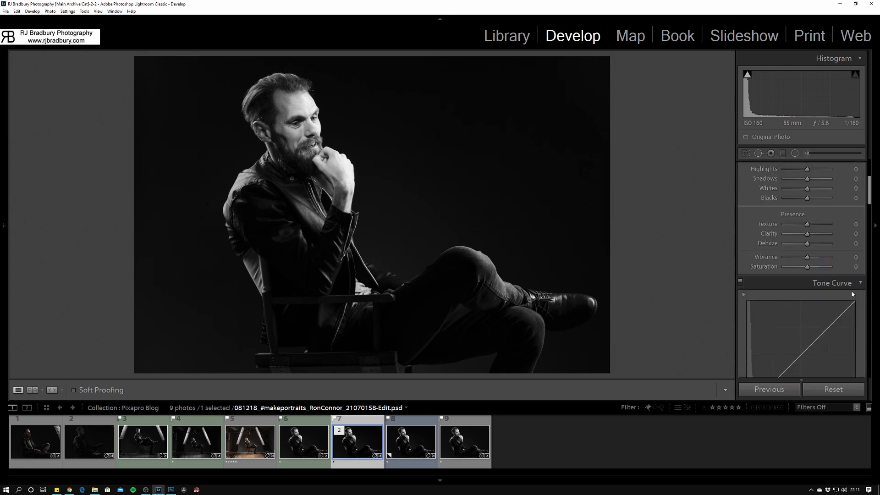
{"action": "left_click", "coordinate": [850, 231]}
{"action": "type", "text": "2"}
{"action": "key", "text": "Return"}
{"action": "left_click_drag", "start_coordinate": [808, 243], "coordinate": [810, 248]}
{"action": "double_click", "coordinate": [809, 248]}
{"action": "left_click", "coordinate": [852, 234]}
{"action": "type", "text": "4"}
{"action": "key", "text": "Return"}
{"action": "left_click", "coordinate": [303, 134]}
{"action": "left_click", "coordinate": [452, 237]}
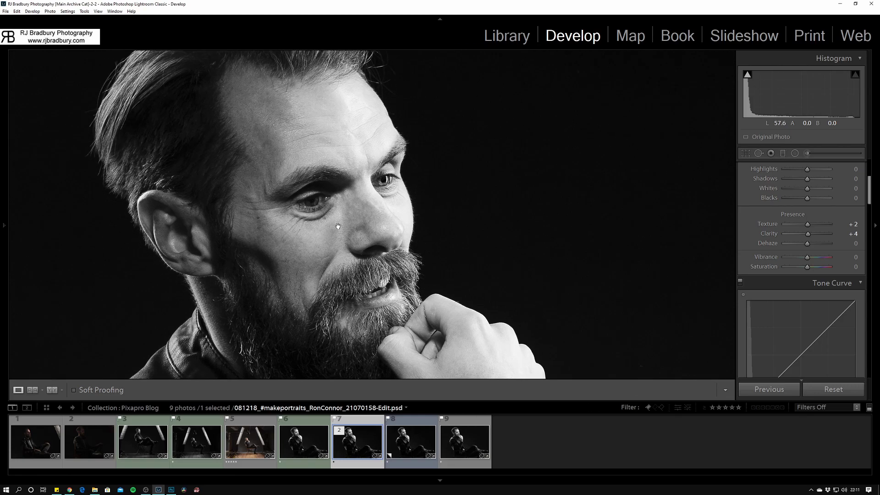
- Preview the portrait full screen, hide all the panels, dim the lights and set the surrounding background colour to Medium Gray
{"action": "key", "text": "f"}
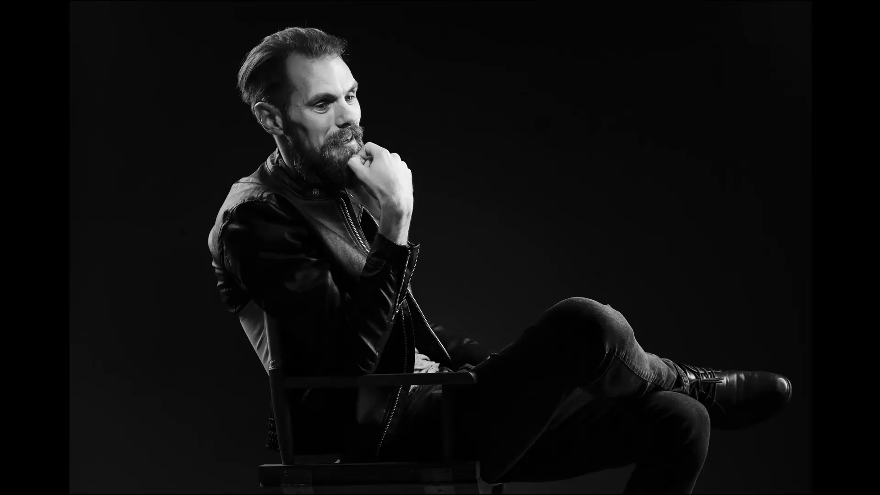
{"action": "key", "text": "f"}
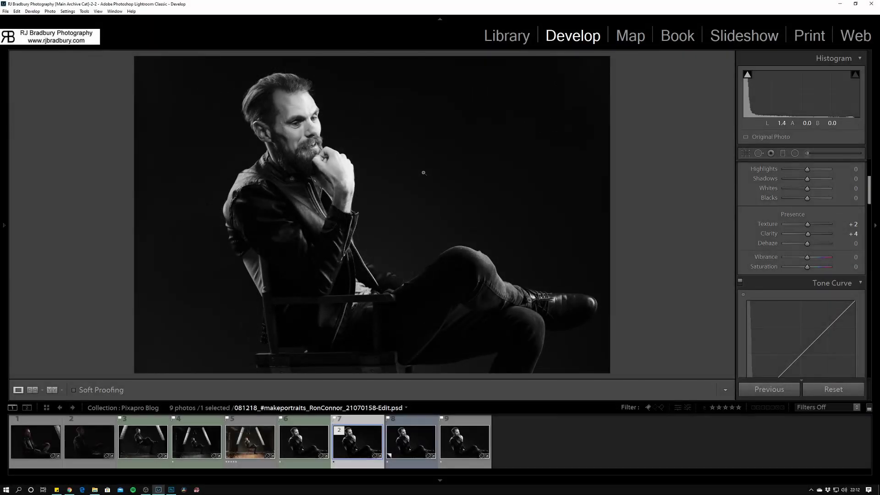
{"action": "key", "text": "shift+Tab"}
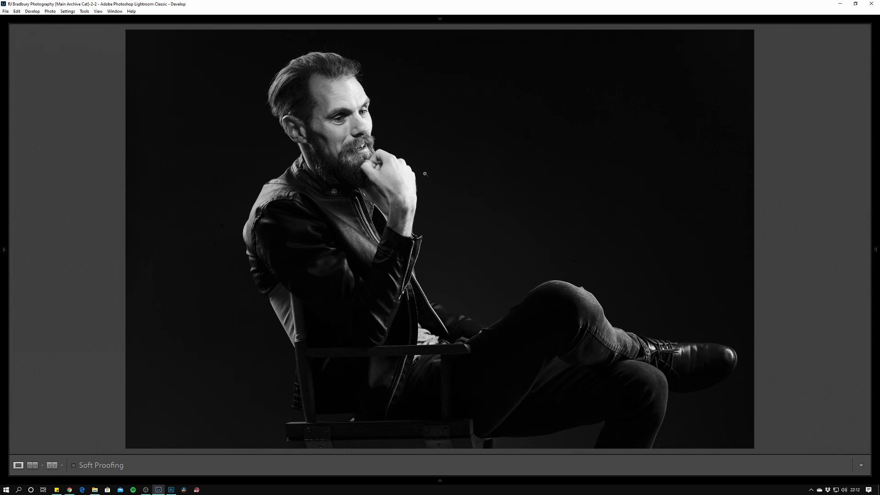
{"action": "key", "text": "l"}
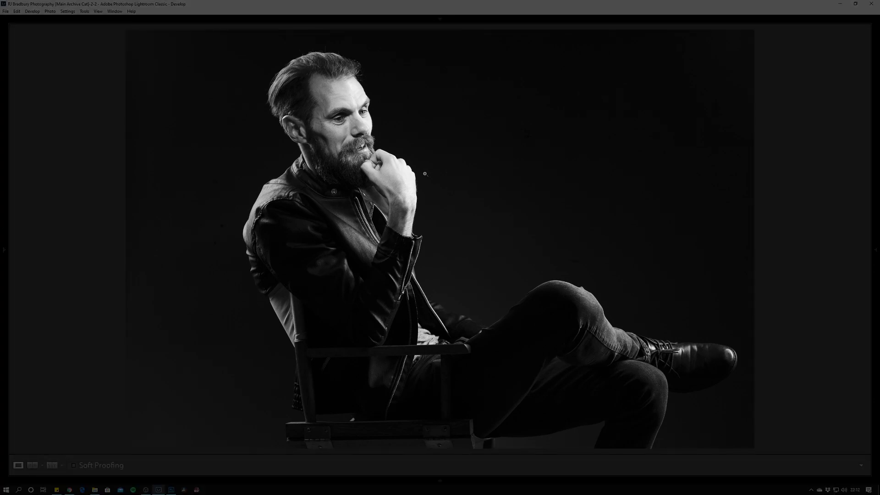
{"action": "right_click", "coordinate": [786, 235]}
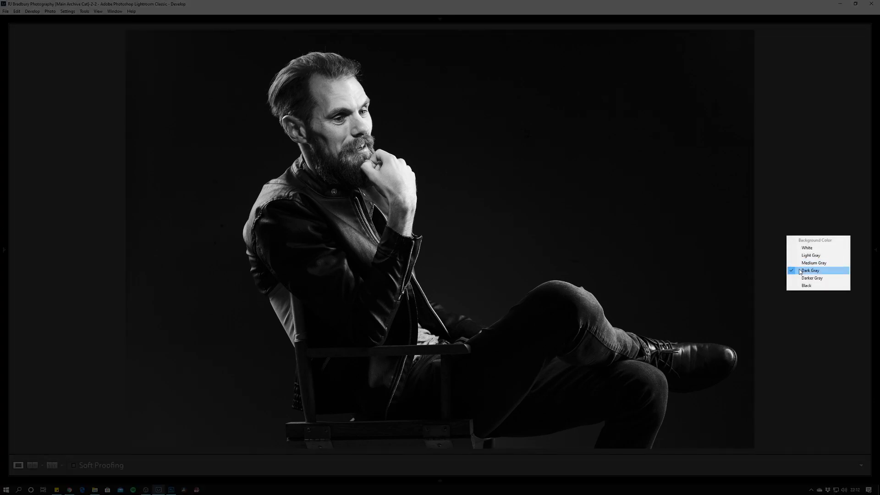
{"action": "left_click", "coordinate": [813, 263]}
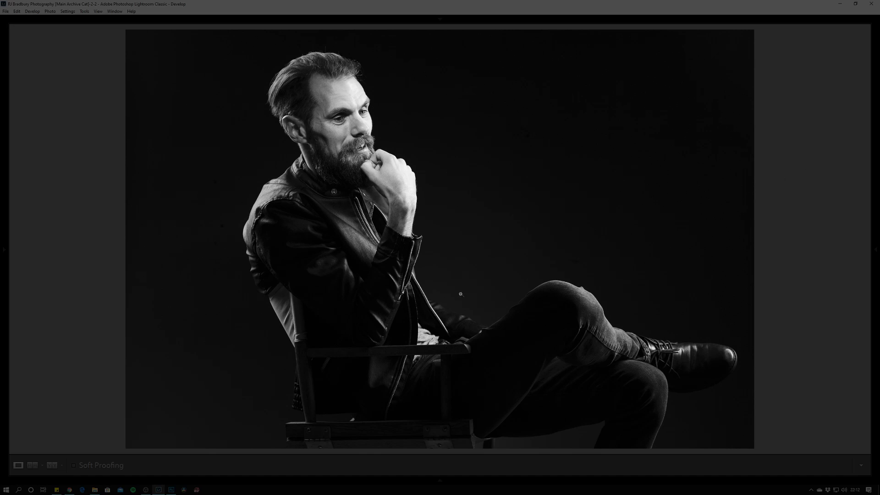
- Compare the virtual copy side by side with the green-labelled close portrait from the Library grid, with the side panels hidden
{"action": "key", "text": "g"}
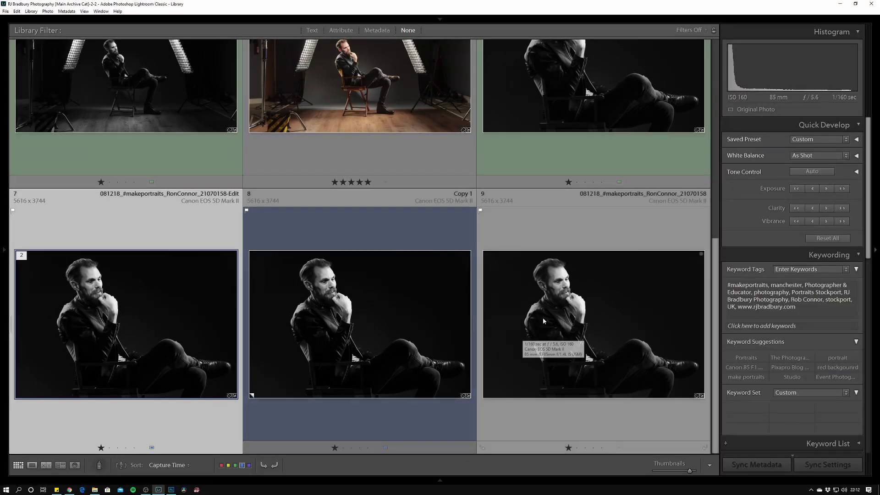
{"action": "key", "text": "minus"}
{"action": "key", "text": "j"}
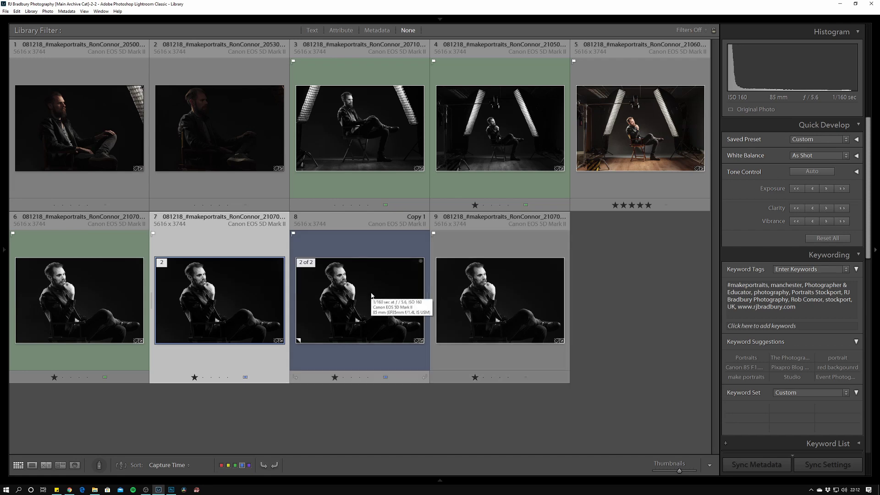
{"action": "left_click", "coordinate": [358, 308]}
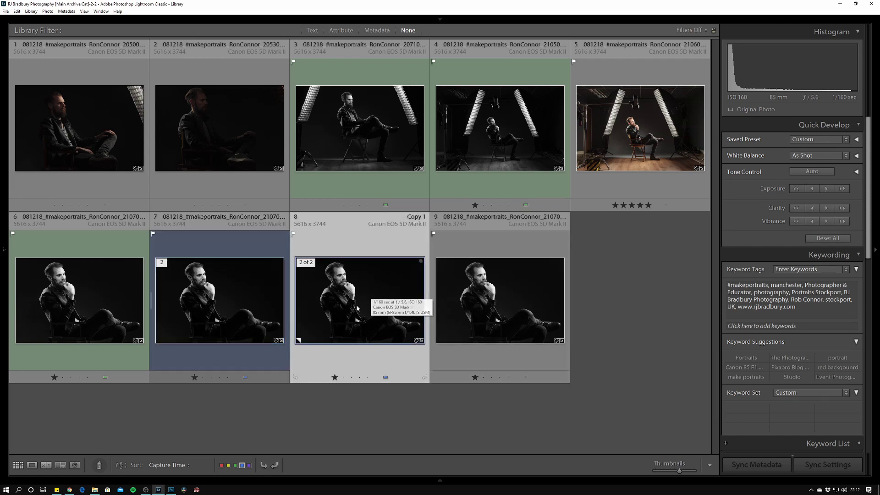
{"action": "left_click", "coordinate": [79, 313], "text": "ctrl"}
{"action": "key", "text": "c"}
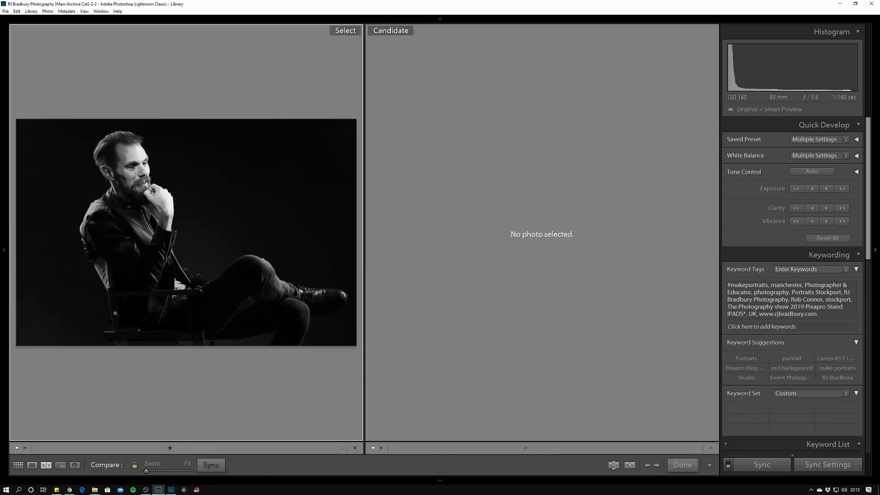
{"action": "key", "text": "Tab"}
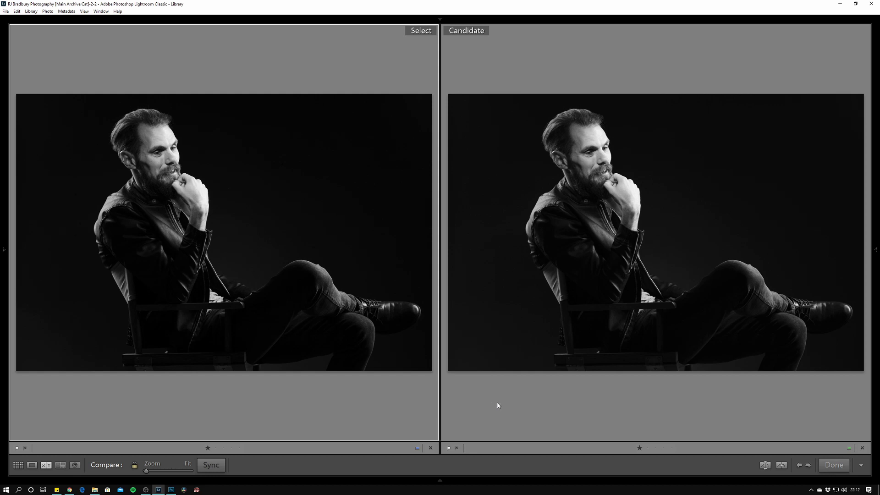
- Open the green-labelled close portrait from the Library grid and view it with the lights dimmed and full screen
{"action": "key", "text": "g"}
{"action": "left_click", "coordinate": [550, 318]}
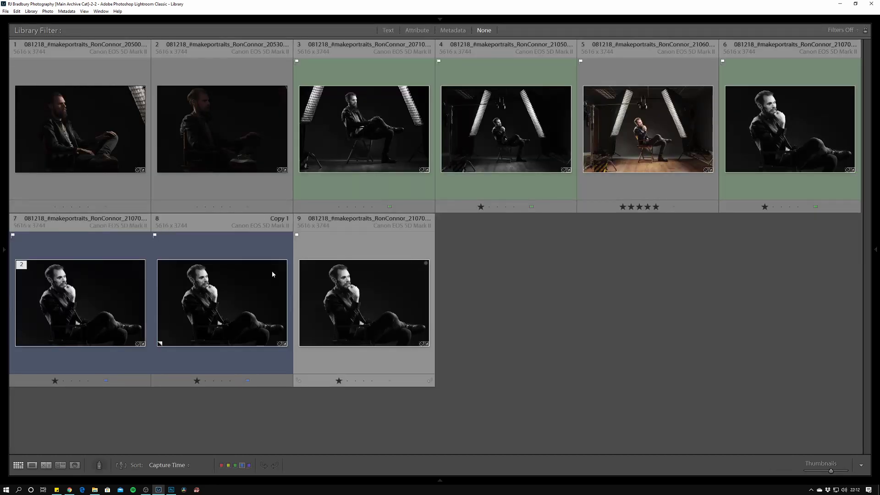
{"action": "double_click", "coordinate": [785, 125]}
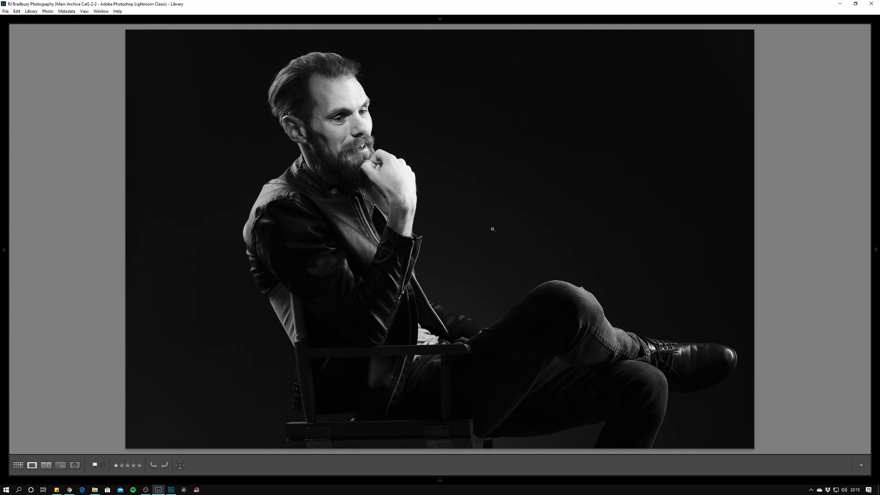
{"action": "key", "text": "l"}
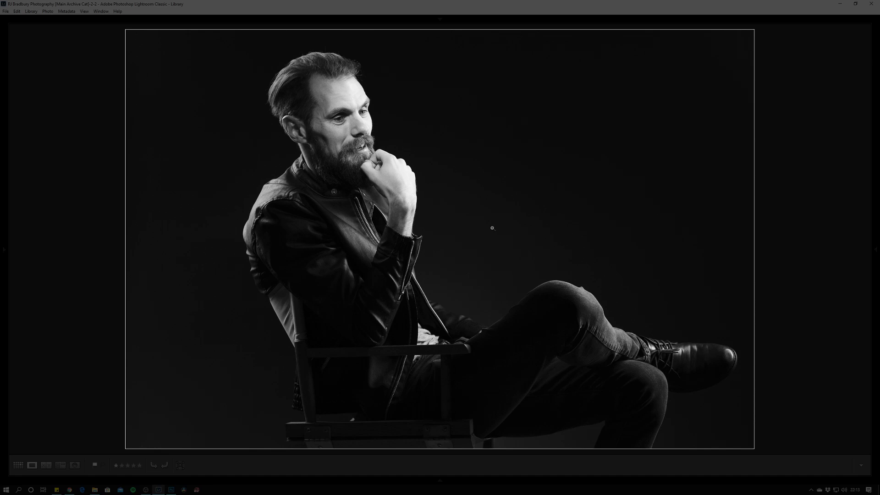
{"action": "key", "text": "f"}
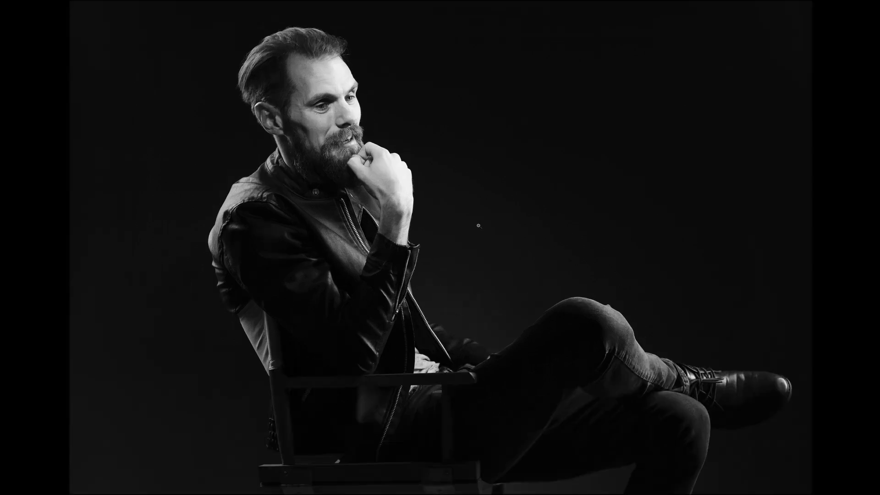
{"action": "key", "text": "f"}
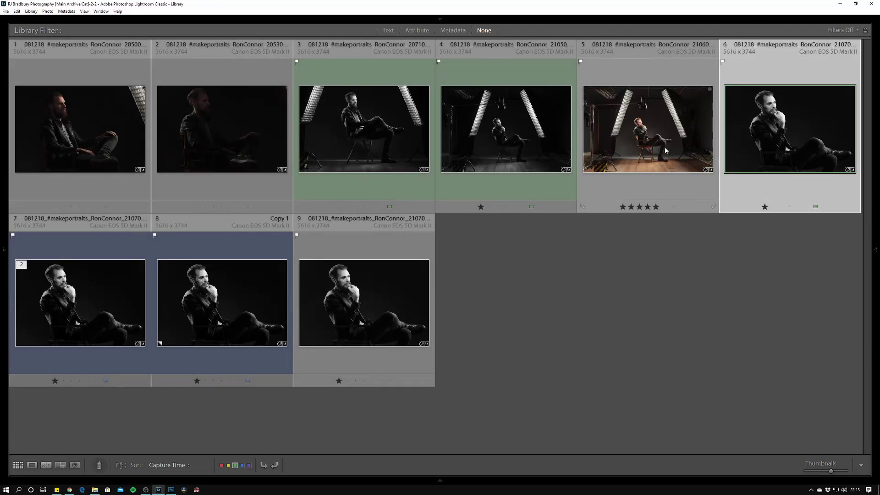
{"action": "mouse_move", "coordinate": [666, 152]}
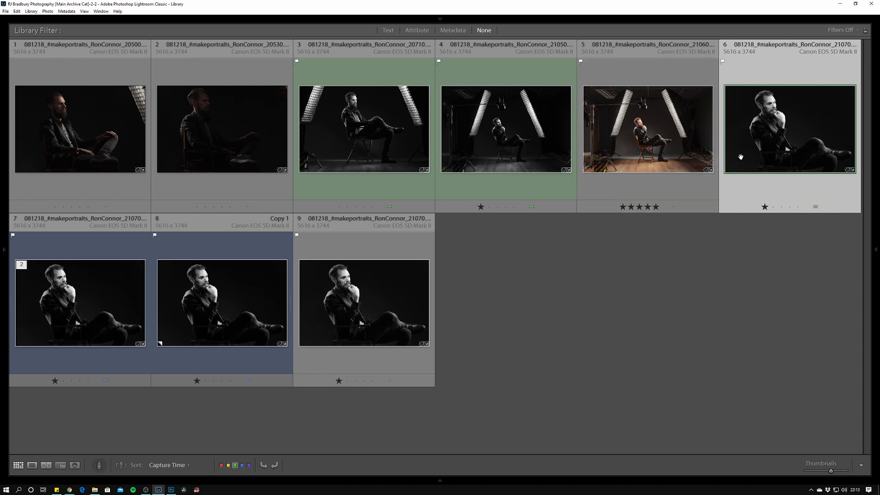
{"action": "key", "text": "f"}
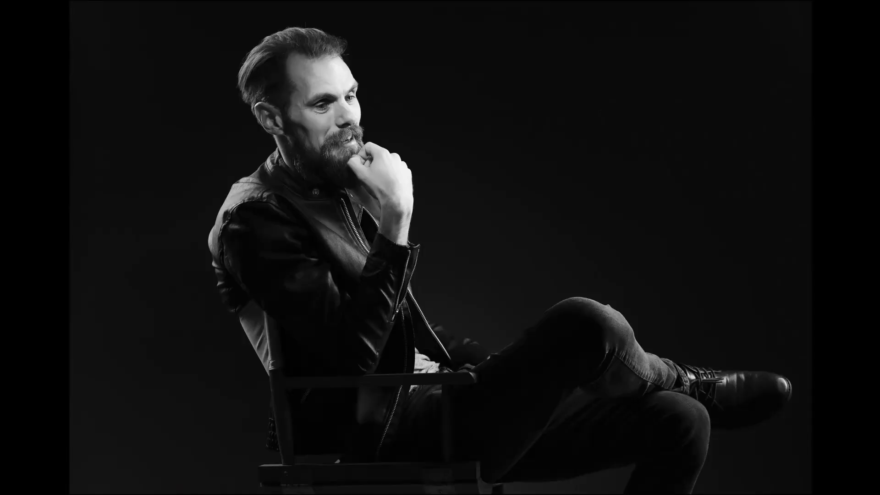